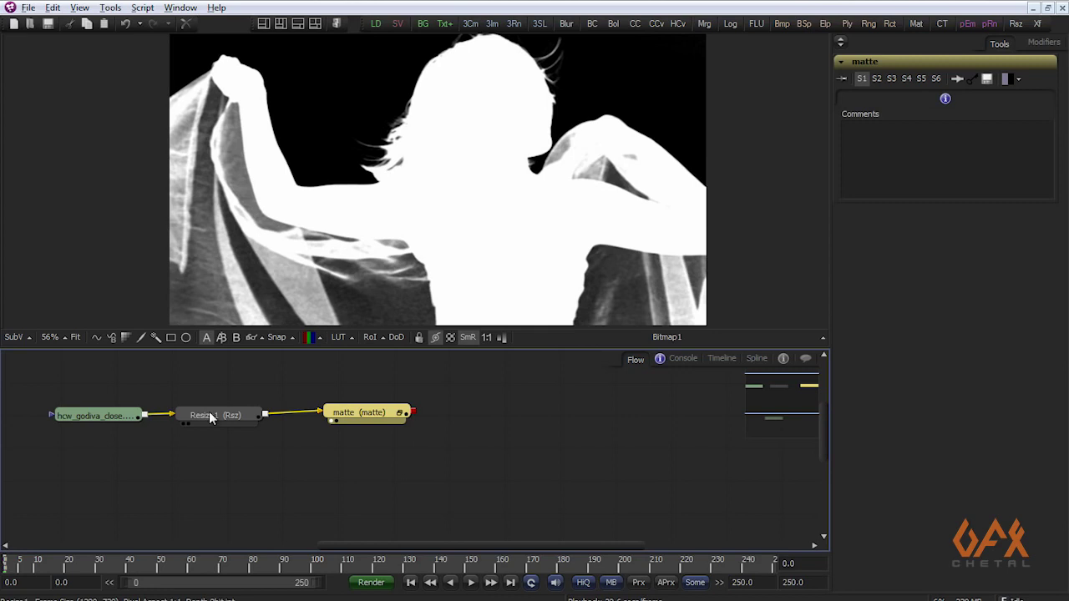
Step: Preview the resized green-screen footage from Resize1, then return the viewer to the matte
drag(340, 421, 344, 417)
drag(215, 415, 354, 173)
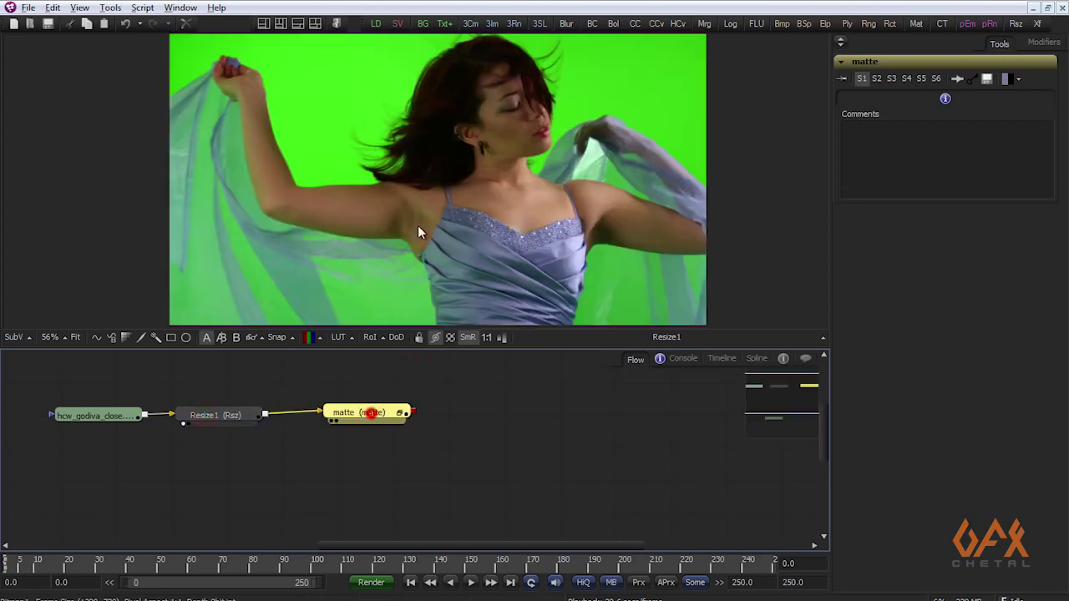
key(1)
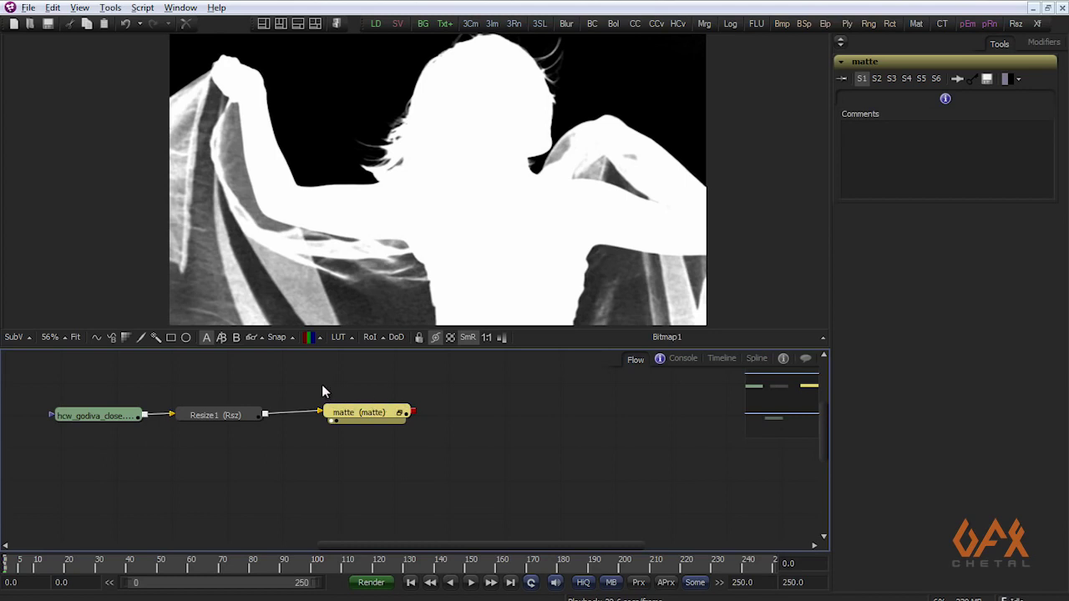
Step: Move the matte node lower in the flow, well below Resize1
click(345, 418)
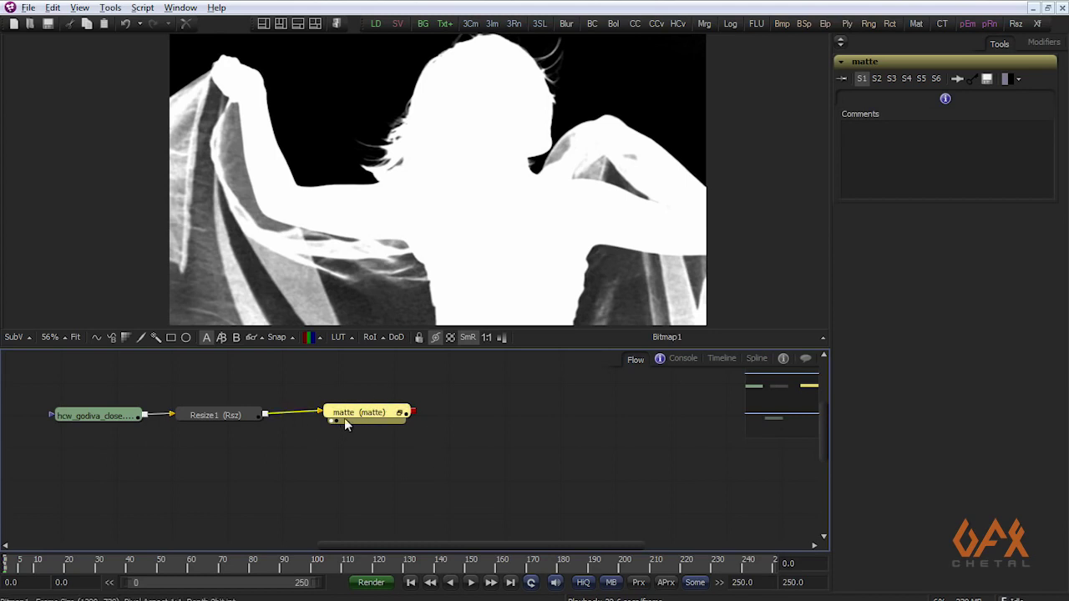
drag(370, 414, 324, 505)
click(384, 438)
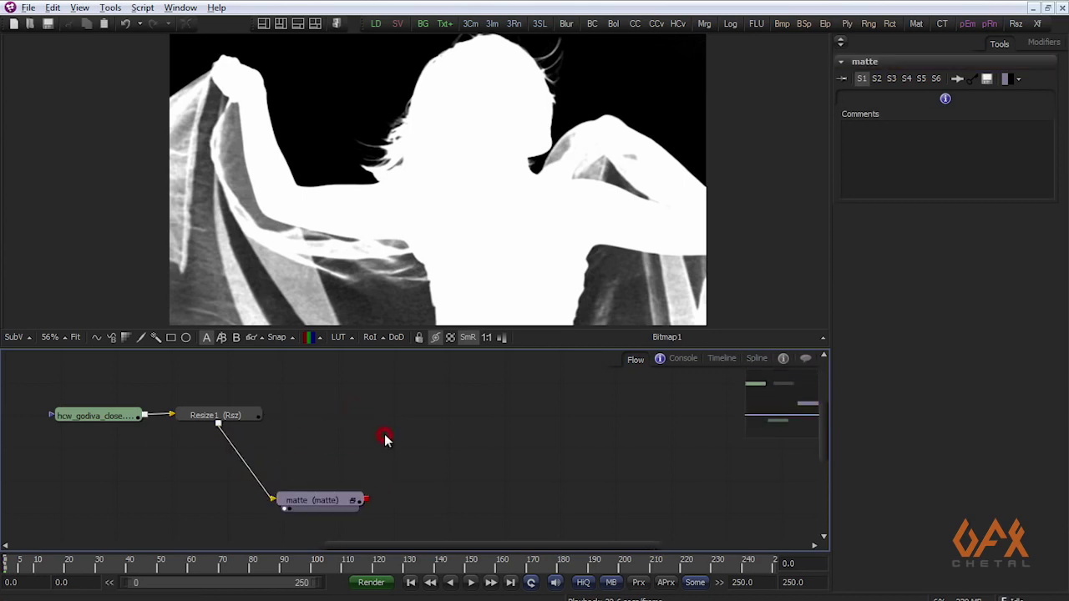
click(108, 8)
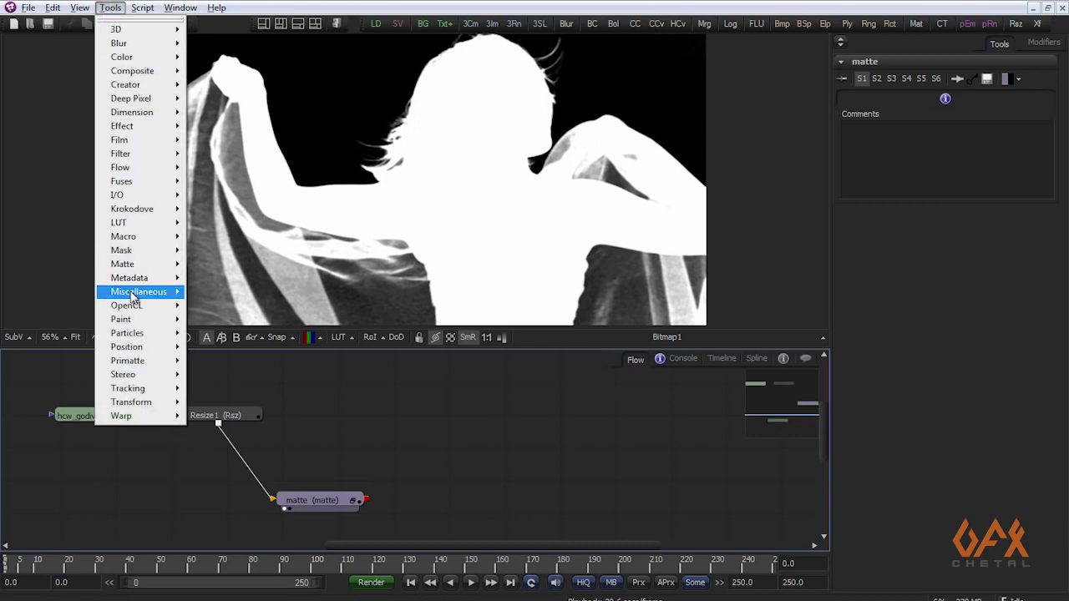
Step: Add a CustomTool1 node, show its channel expressions, and feed Resize1 into it
mouse_move(138, 292)
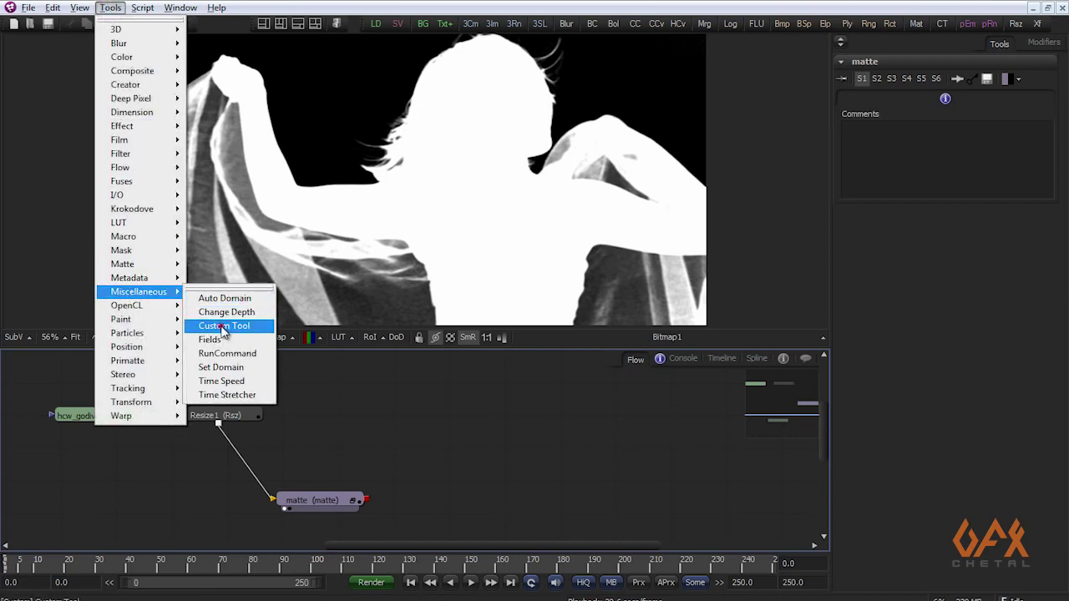
click(222, 327)
drag(381, 438, 361, 404)
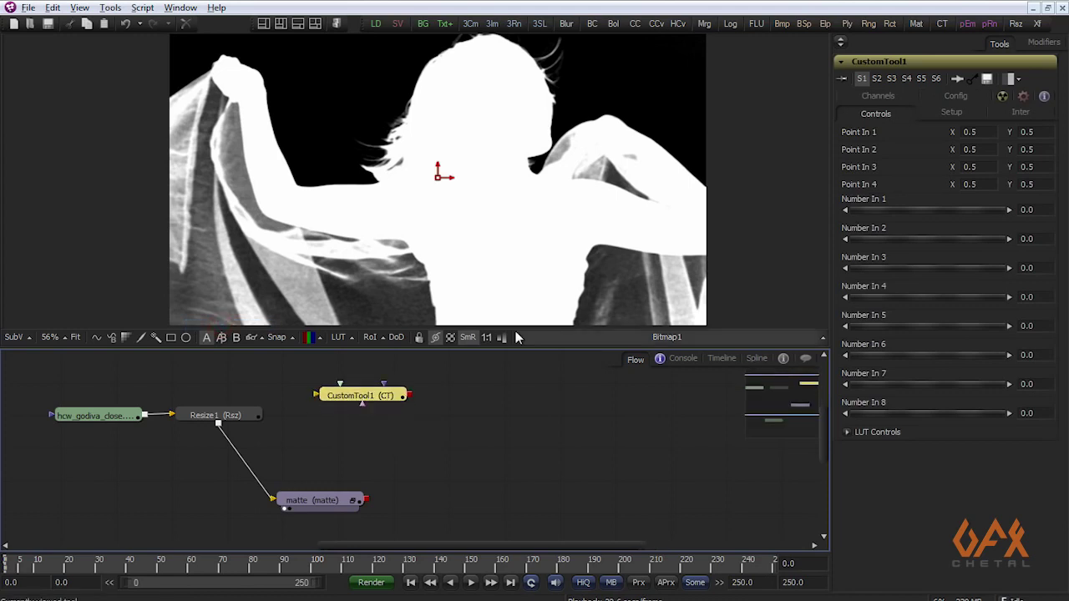
click(883, 94)
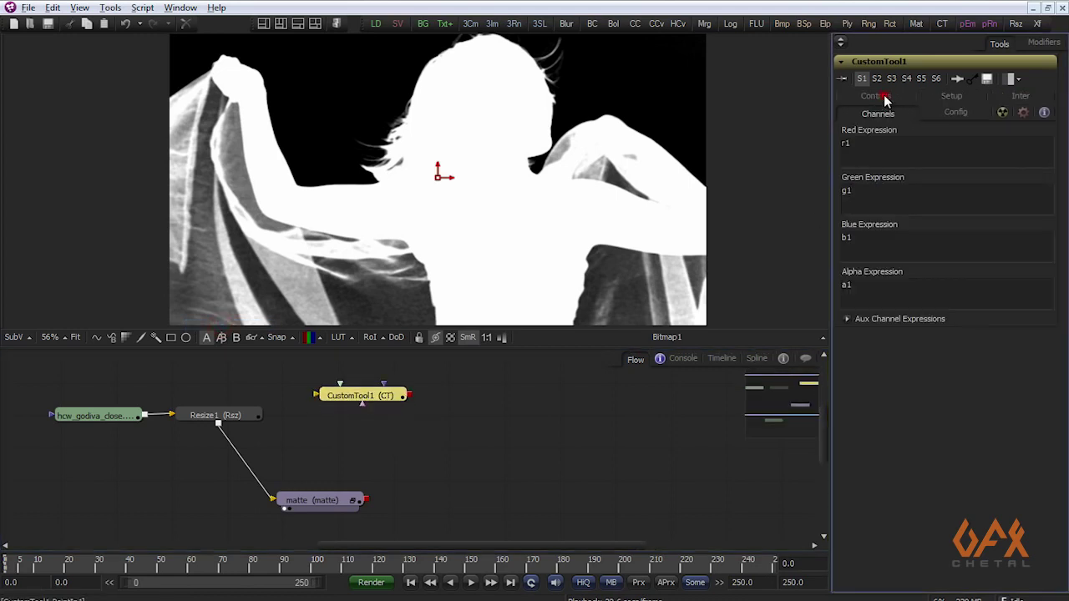
drag(363, 396, 380, 397)
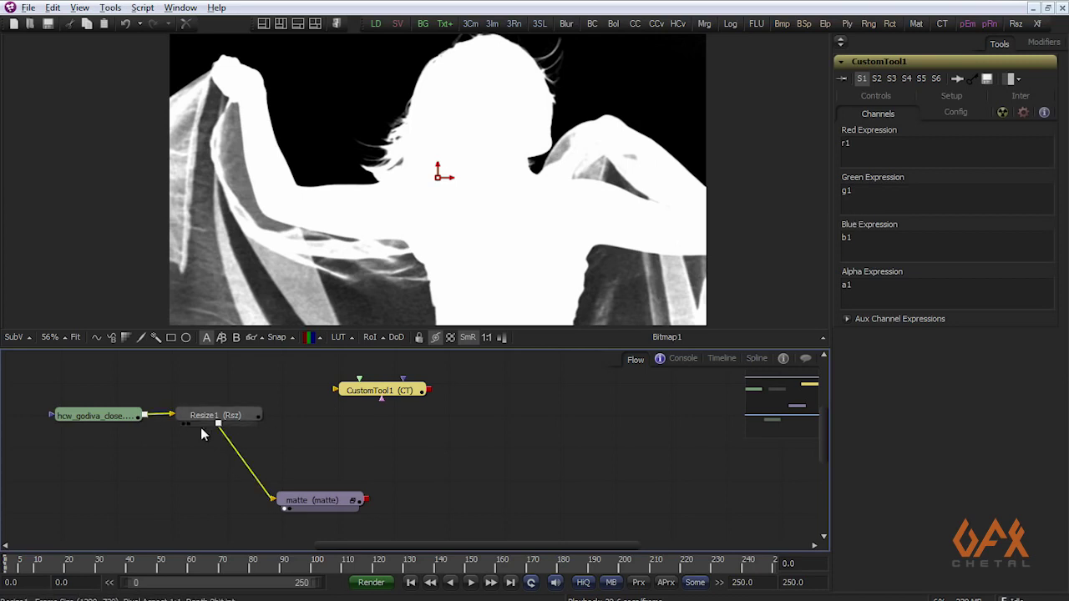
drag(218, 424, 379, 343)
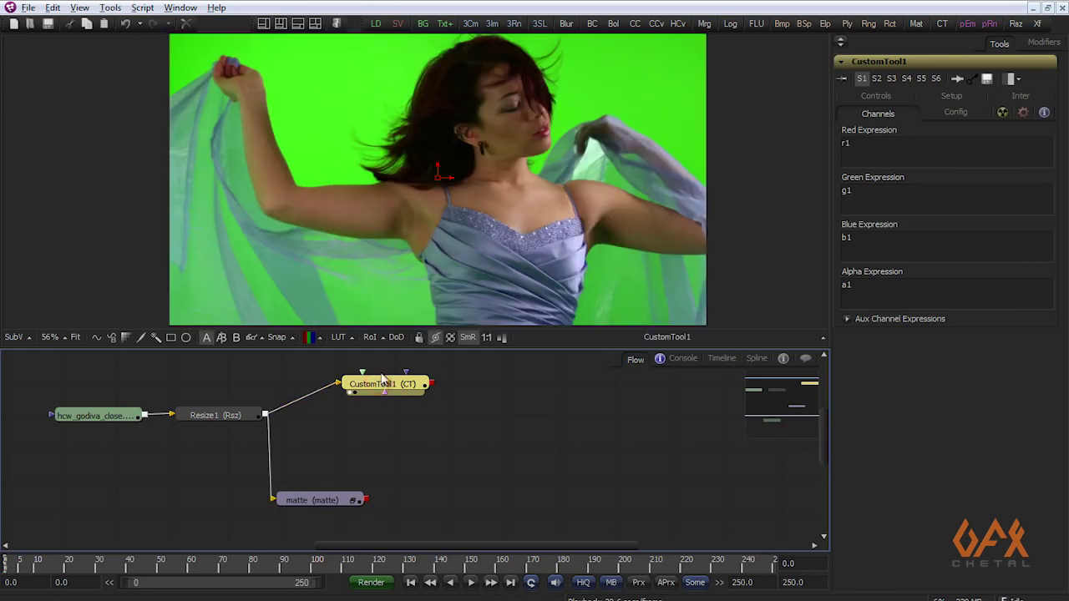
Step: View CustomTool1 and set its Green Expression to g1/((r1+b1)/2)
click(386, 385)
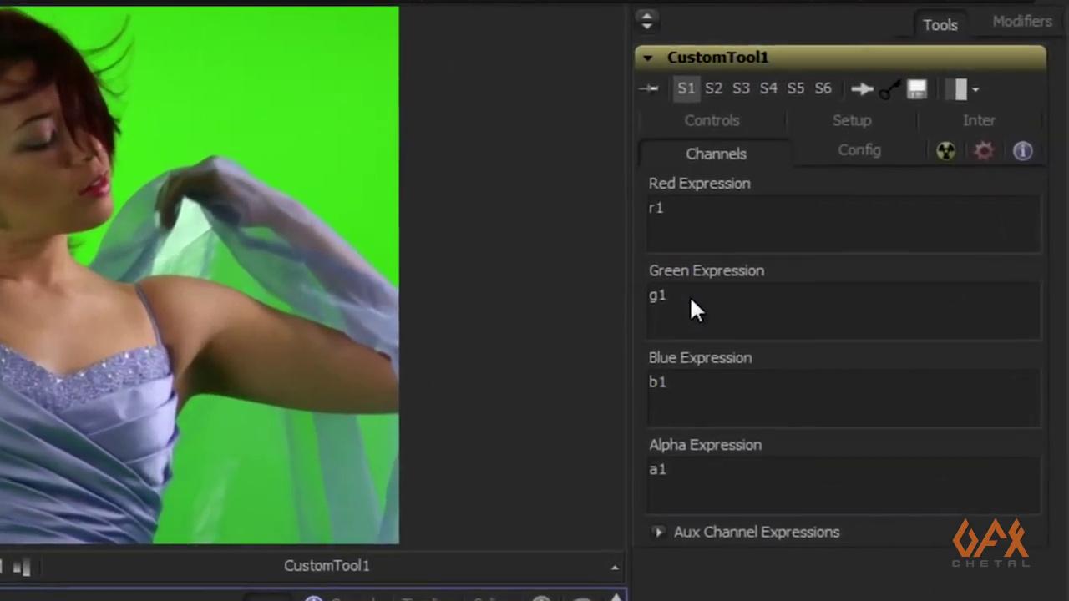
click(690, 301)
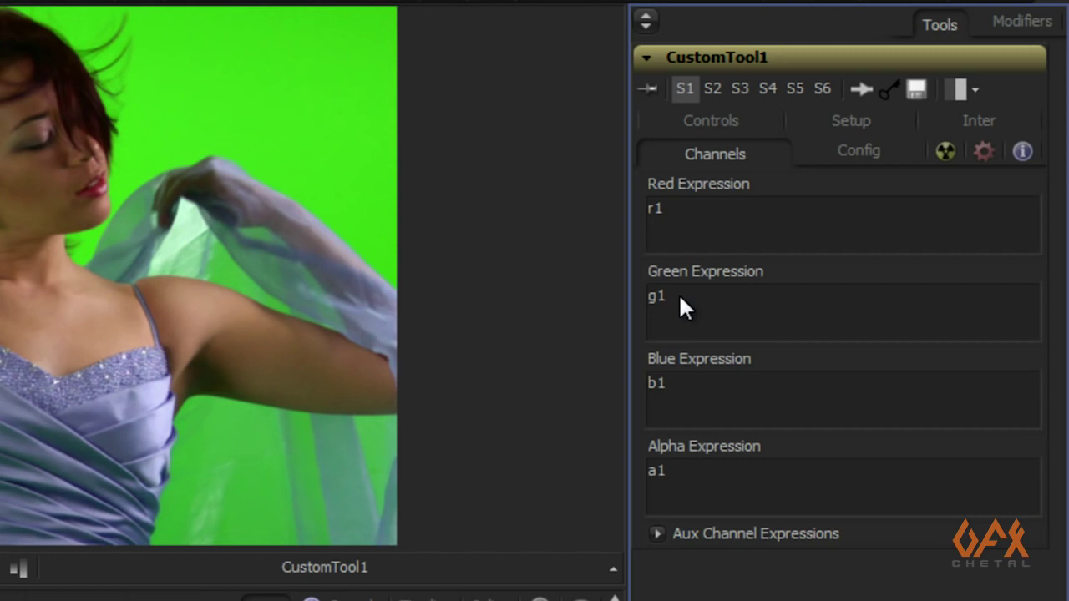
text(/((r1)
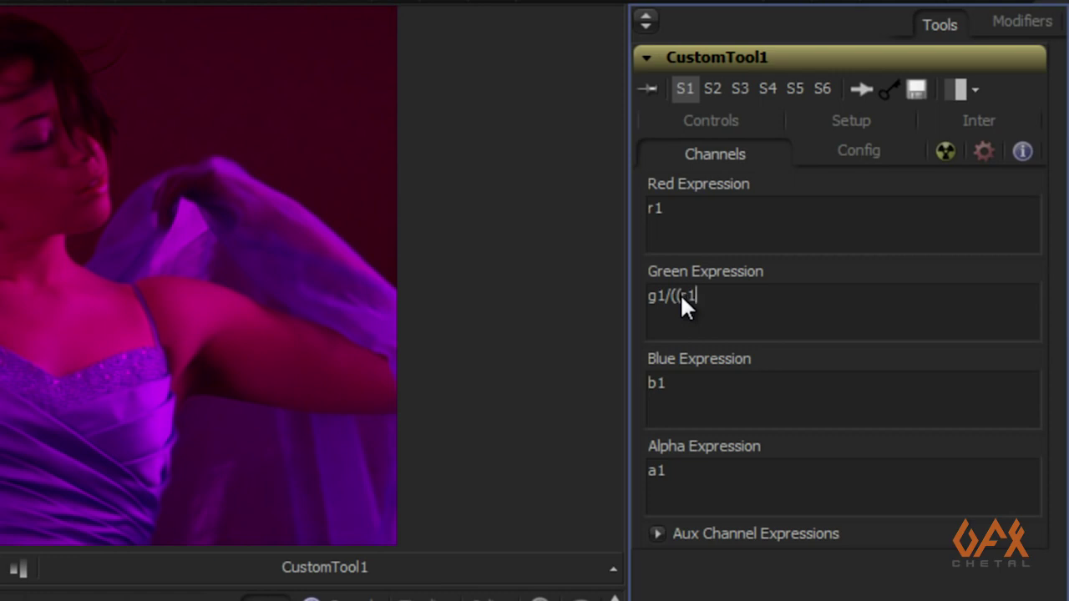
text(+b1)/2))
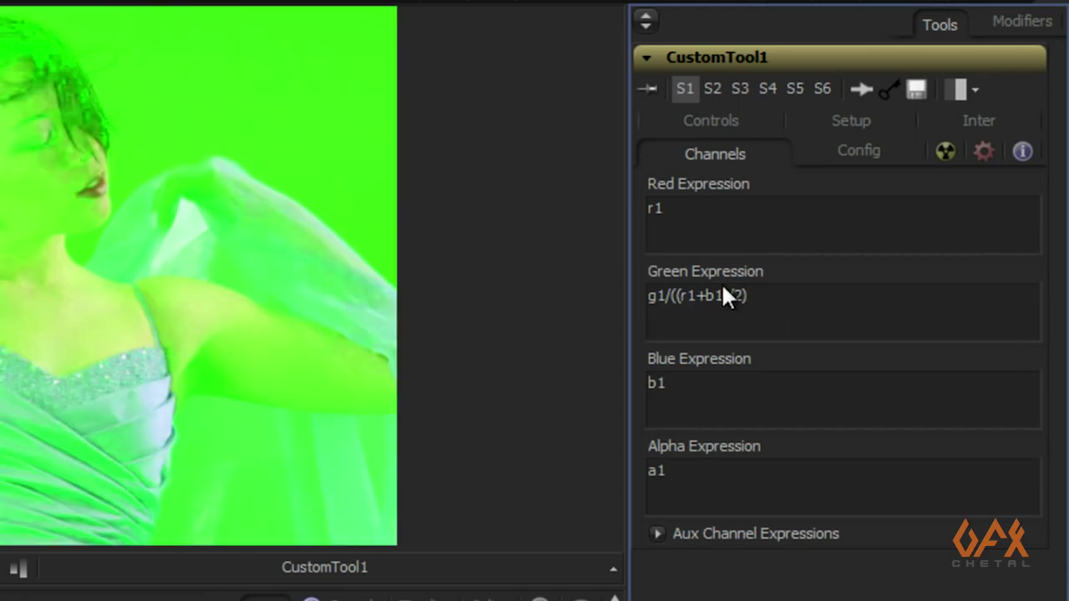
Step: Copy the g1/((r1+b1)/2) formula into the Red and Blue Expression fields
drag(767, 298, 640, 300)
key(ctrl+c)
drag(675, 211, 624, 209)
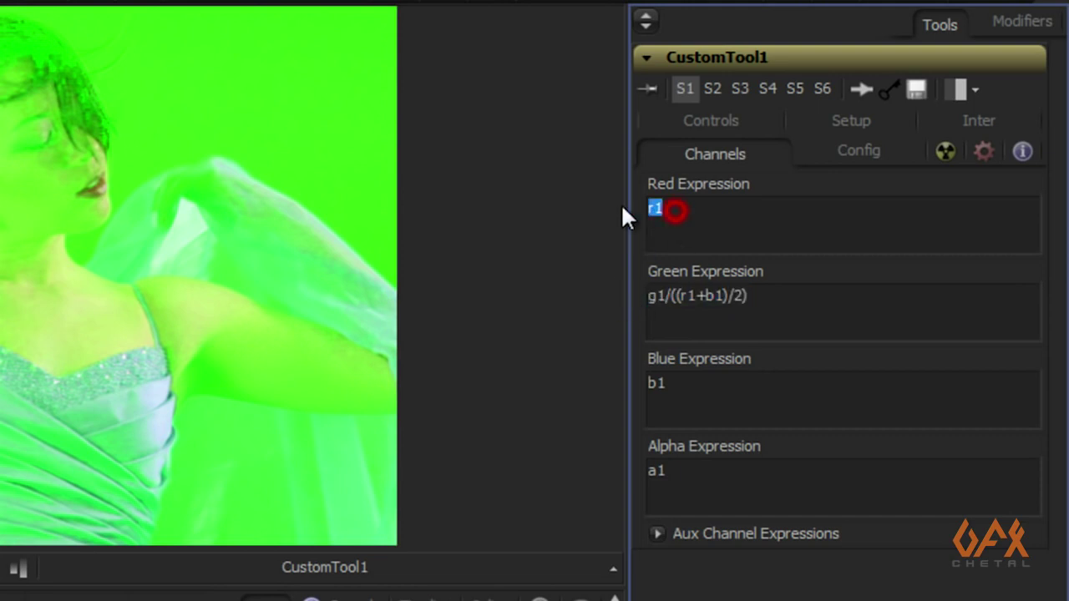
key(ctrl+v)
drag(675, 383, 640, 381)
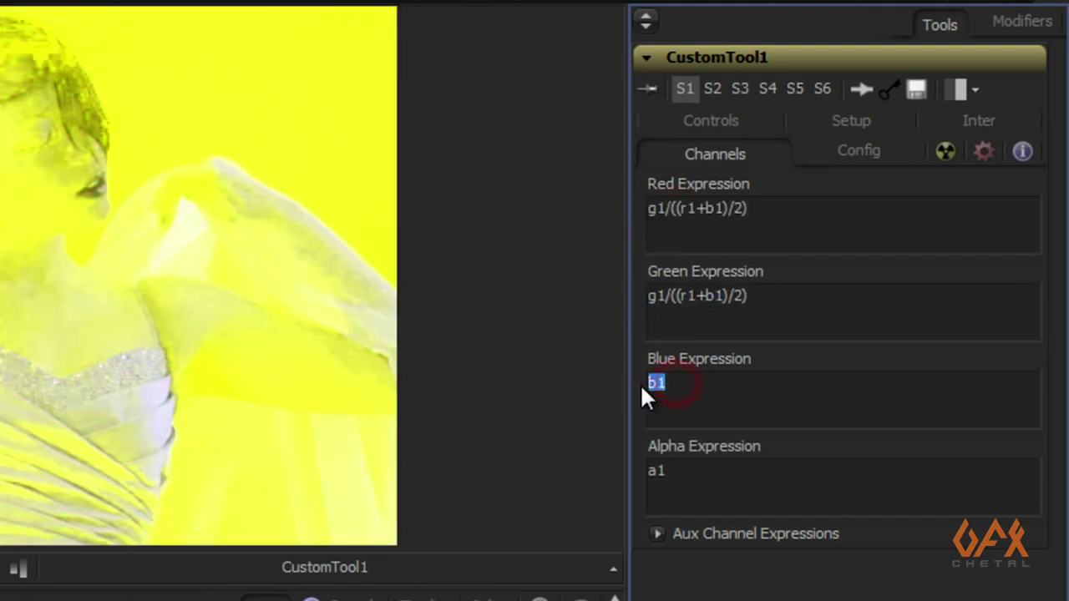
key(ctrl+v)
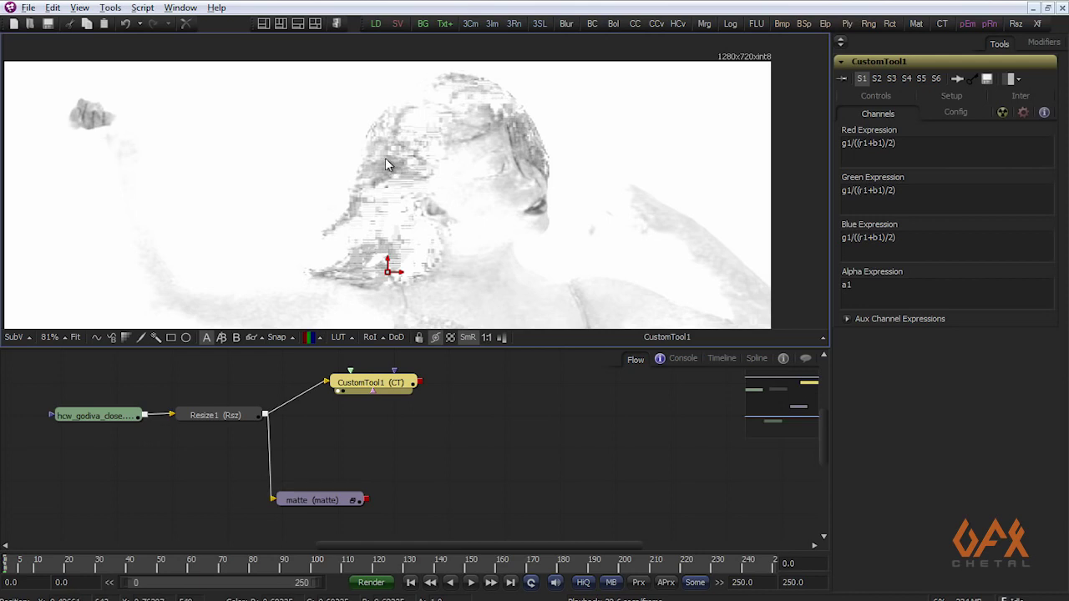
Step: Add a BrightnessContrast1 node after CustomTool1 and view its result
drag(395, 380, 398, 385)
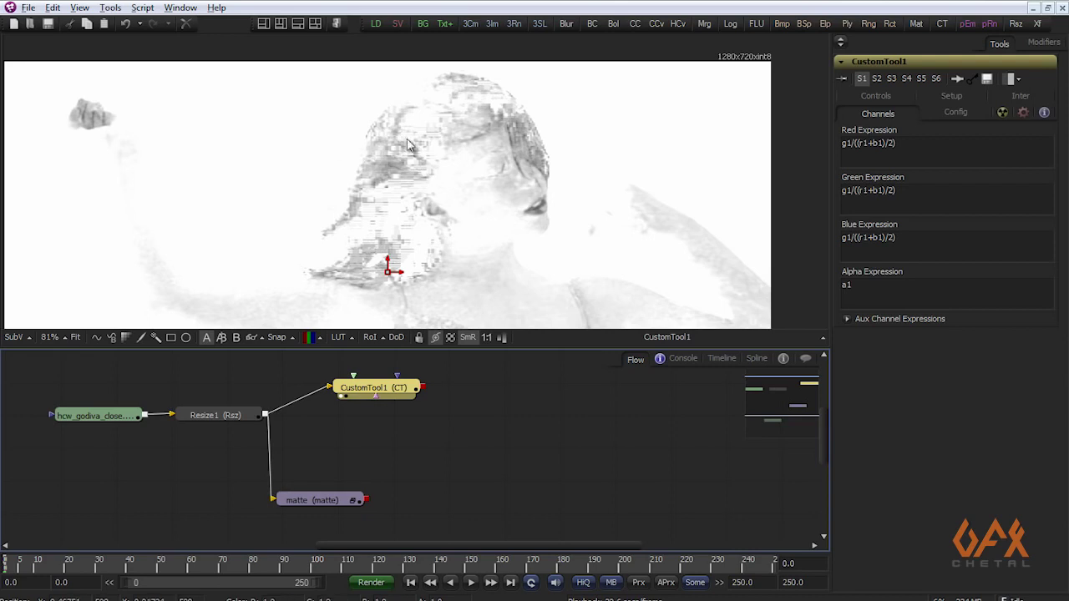
click(382, 385)
click(593, 25)
click(491, 389)
click(481, 392)
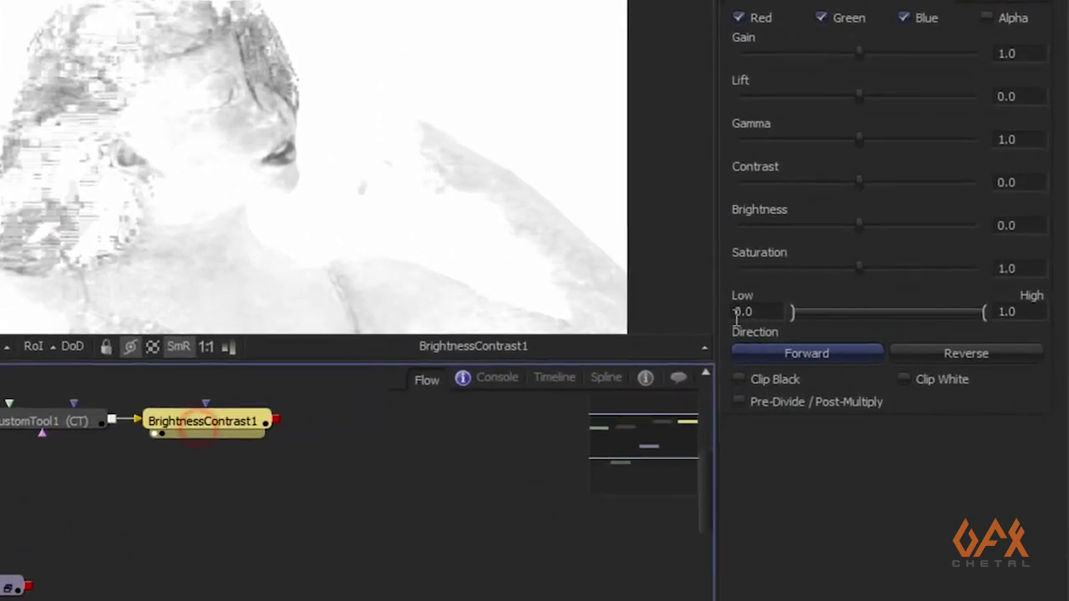
Step: Set BrightnessContrast1's Low to 0.999 for a hard black-and-white matte
click(734, 312)
text(.999)
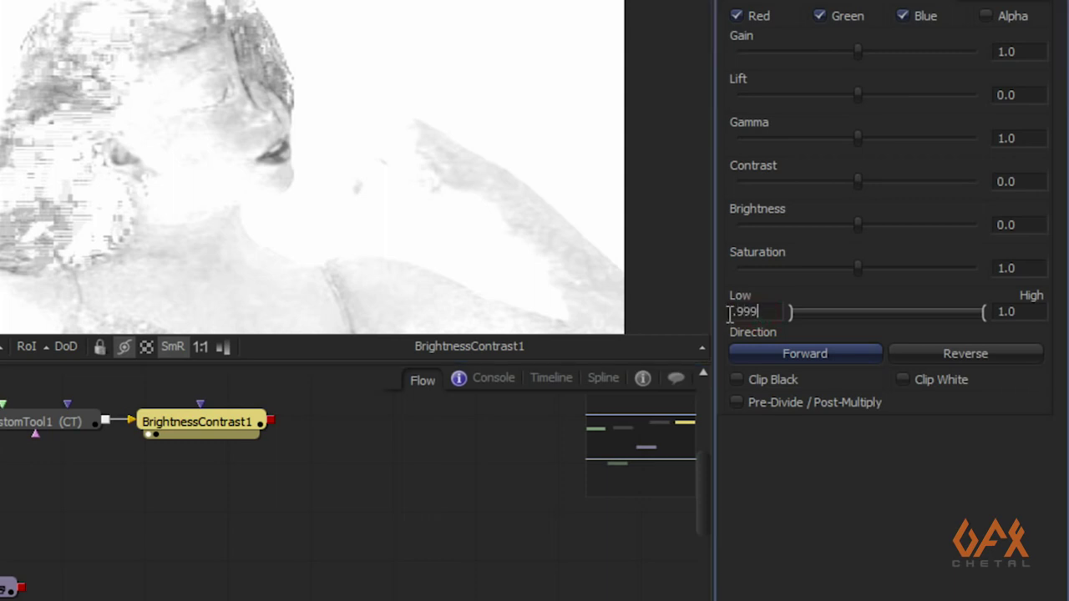
key(Tab)
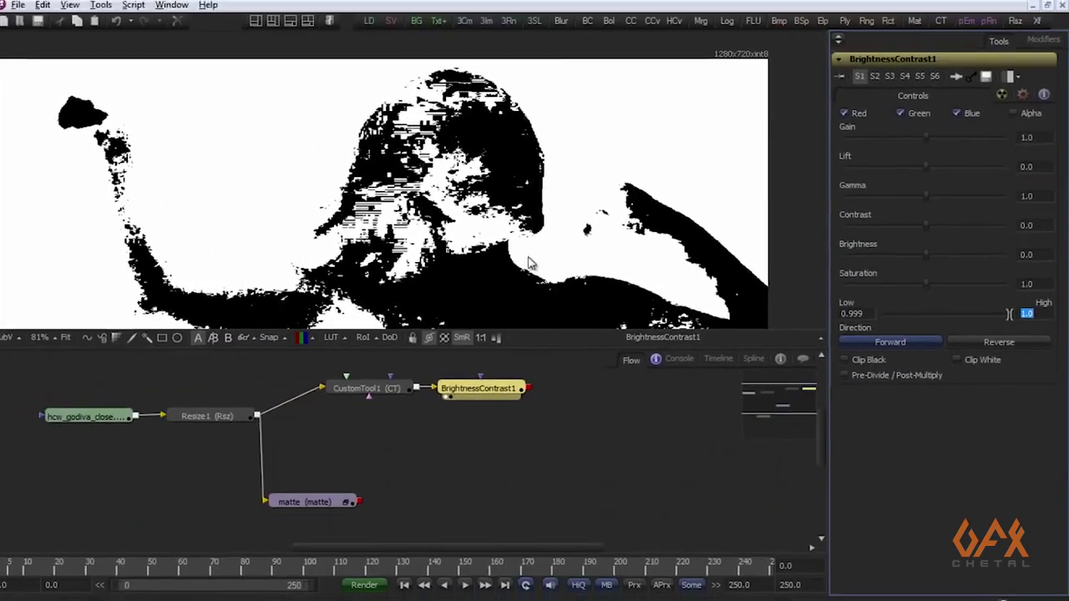
scroll(528, 263, down, 3)
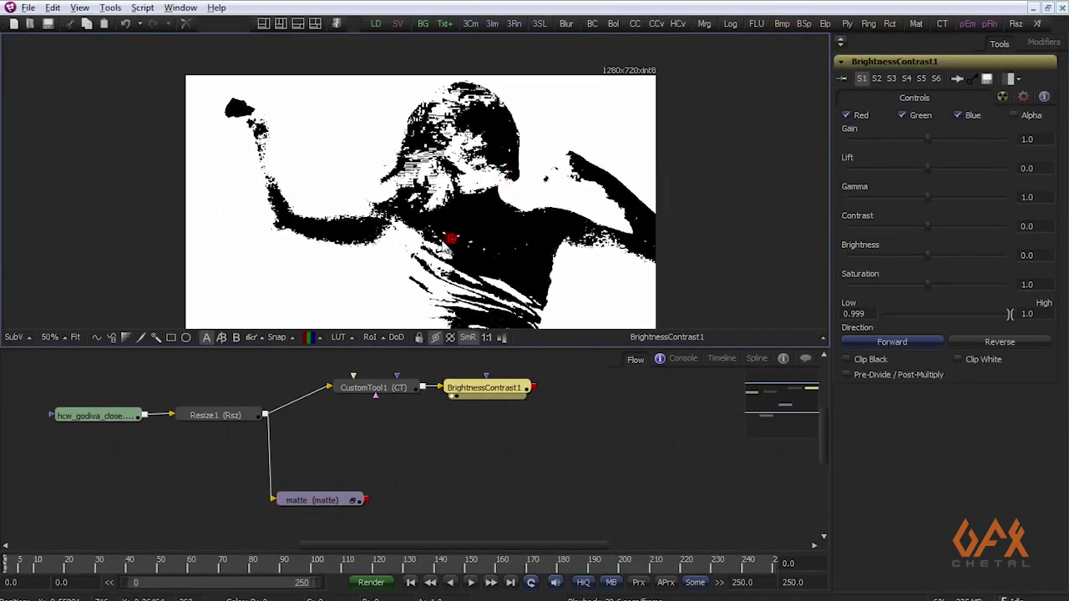
drag(445, 246, 427, 141)
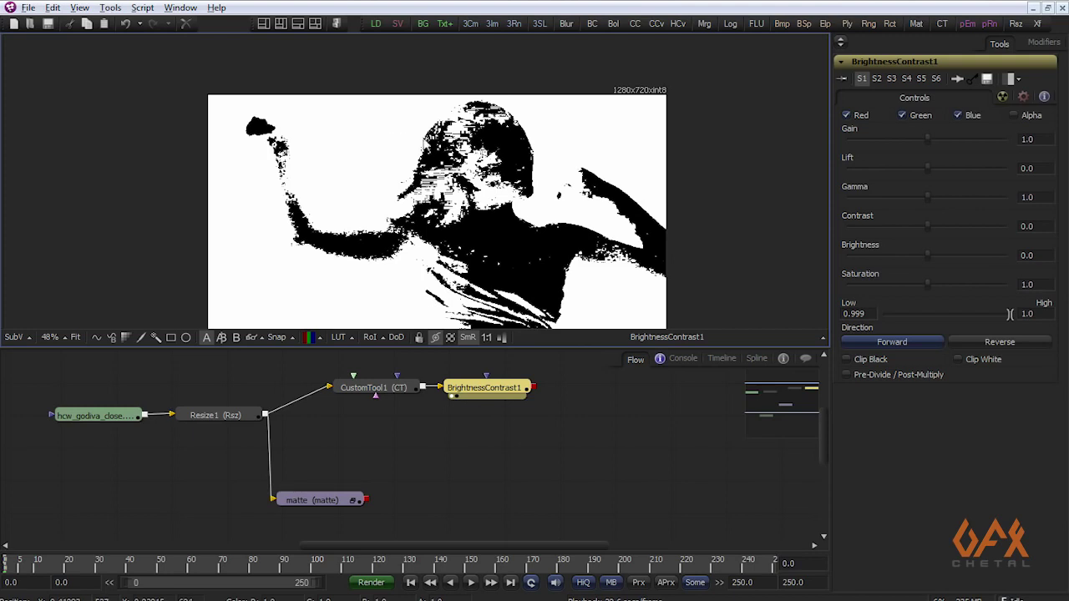
scroll(399, 142, up, 2)
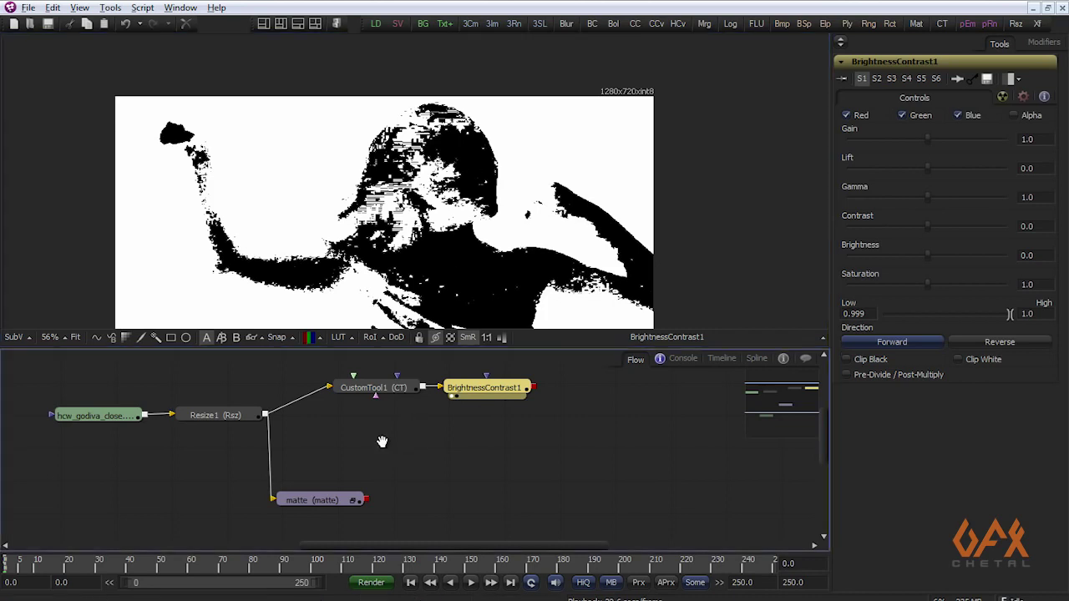
Step: Add a second Custom Tool fed by Resize1 and view its channel expressions
click(260, 490)
click(359, 457)
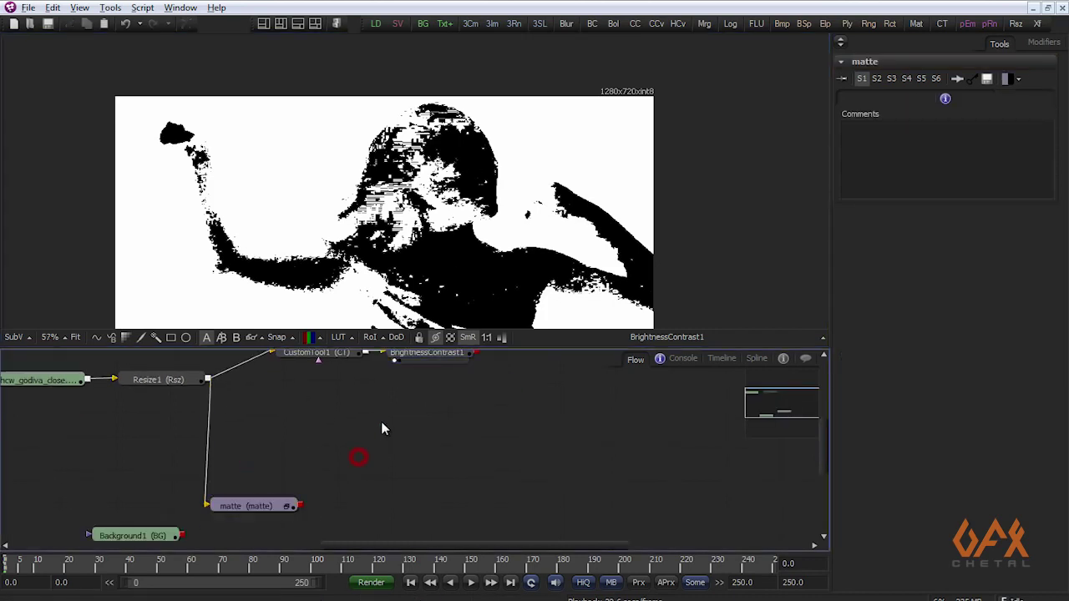
drag(381, 428, 390, 466)
click(110, 8)
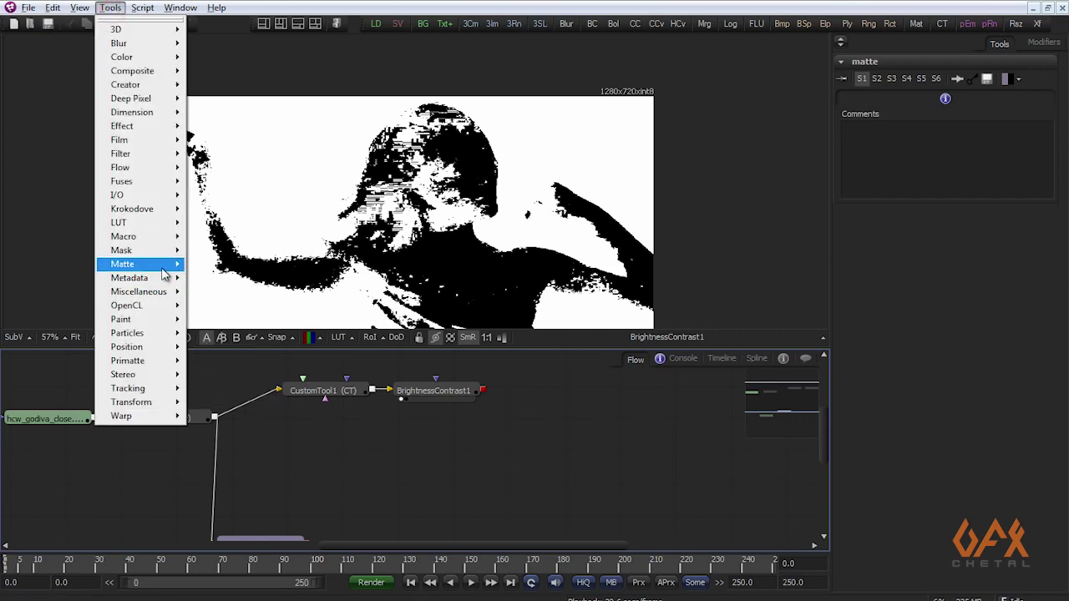
mouse_move(163, 293)
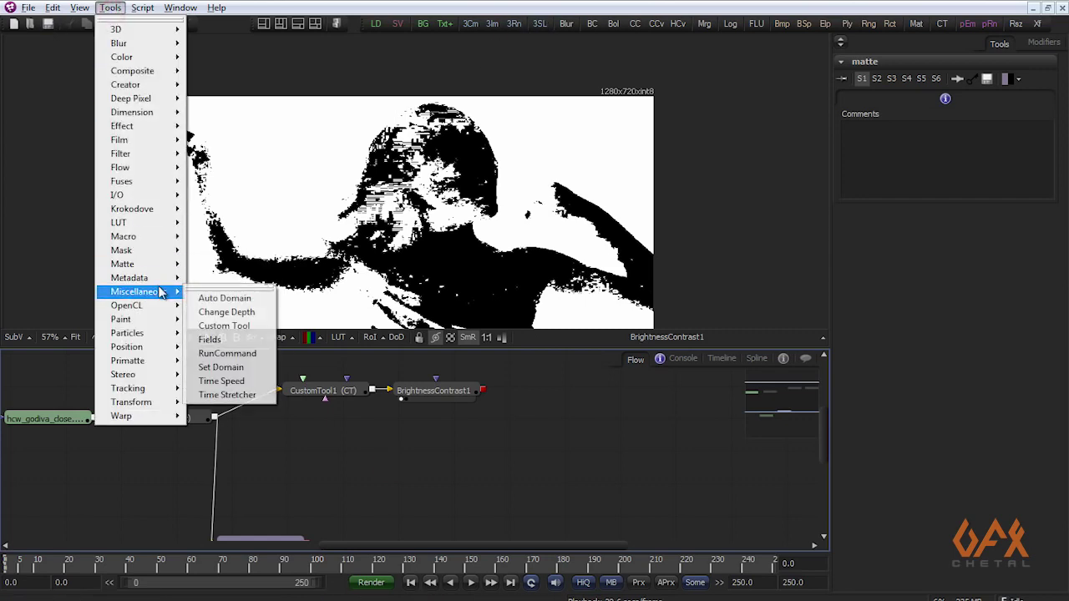
click(223, 326)
drag(215, 419, 321, 446)
key(1)
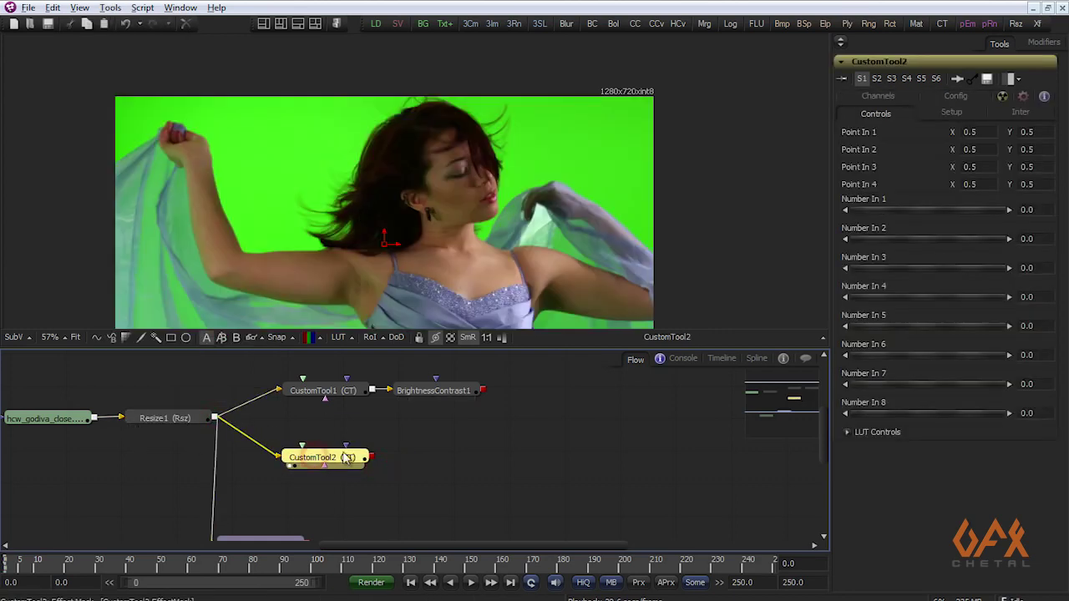
click(873, 97)
Step: Replace CustomTool2's Green Expression g1 with (r1+b1)/2
click(866, 196)
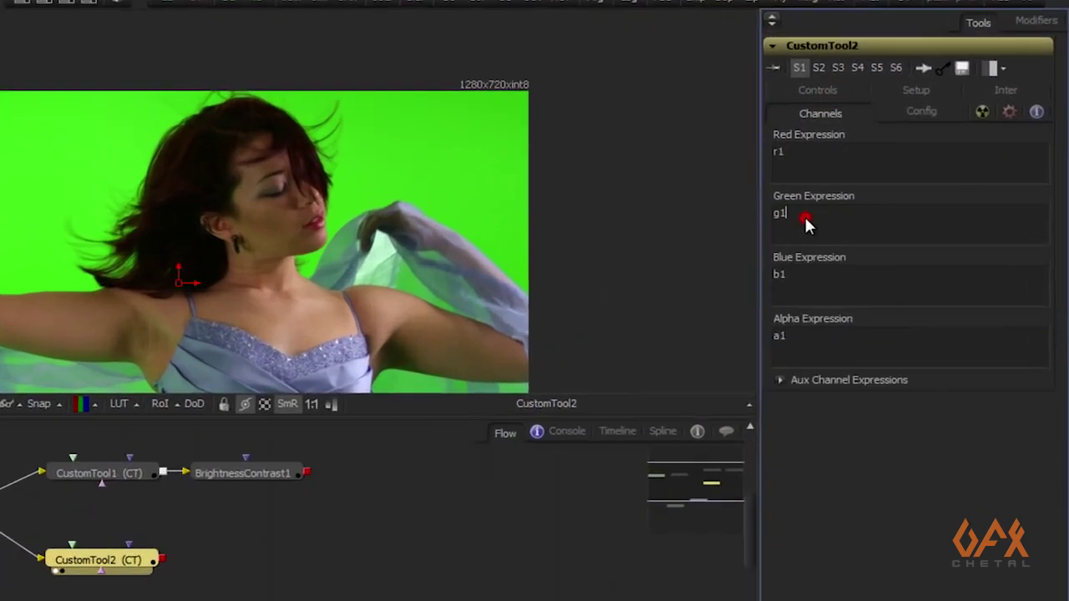
drag(866, 192, 839, 190)
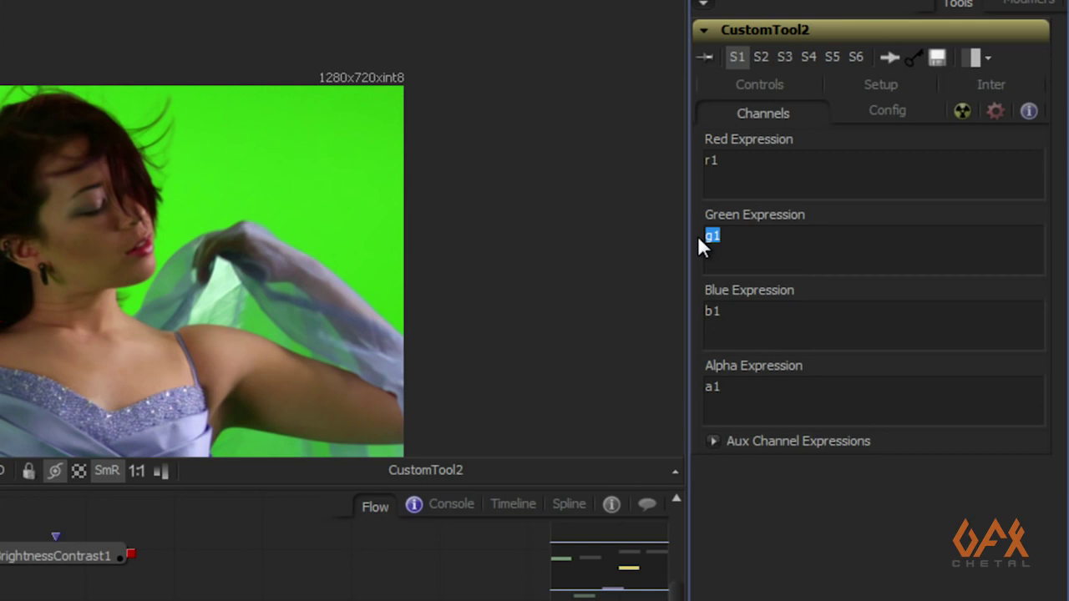
text(()
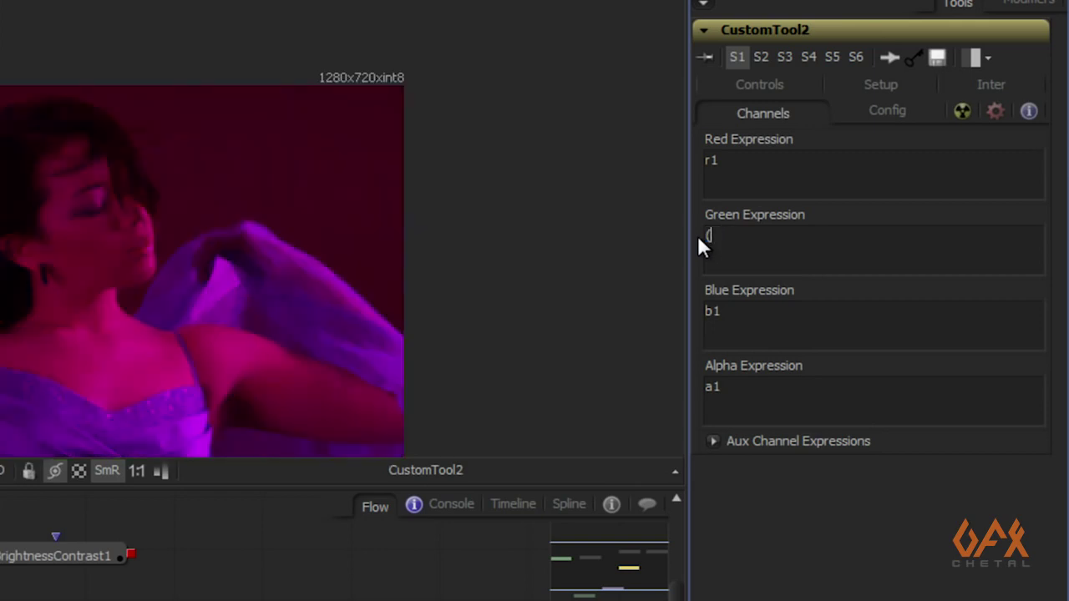
text(r1+b1)/2)
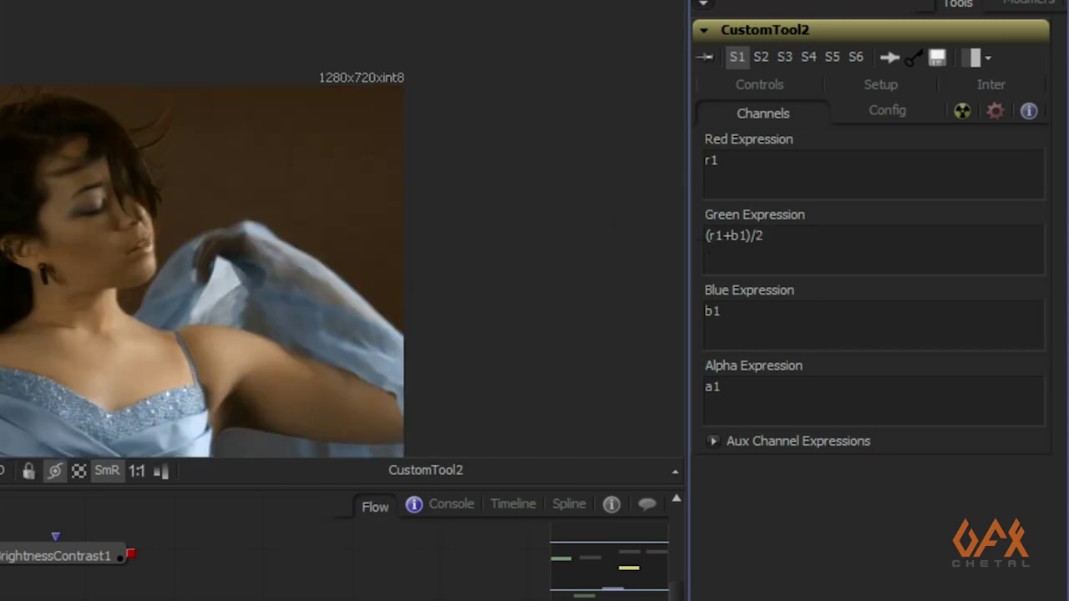
scroll(151, 250, up, 2)
Step: View BrightnessContrast1 and place a new Bitmap2 mask node beside it
drag(63, 557, 247, 77)
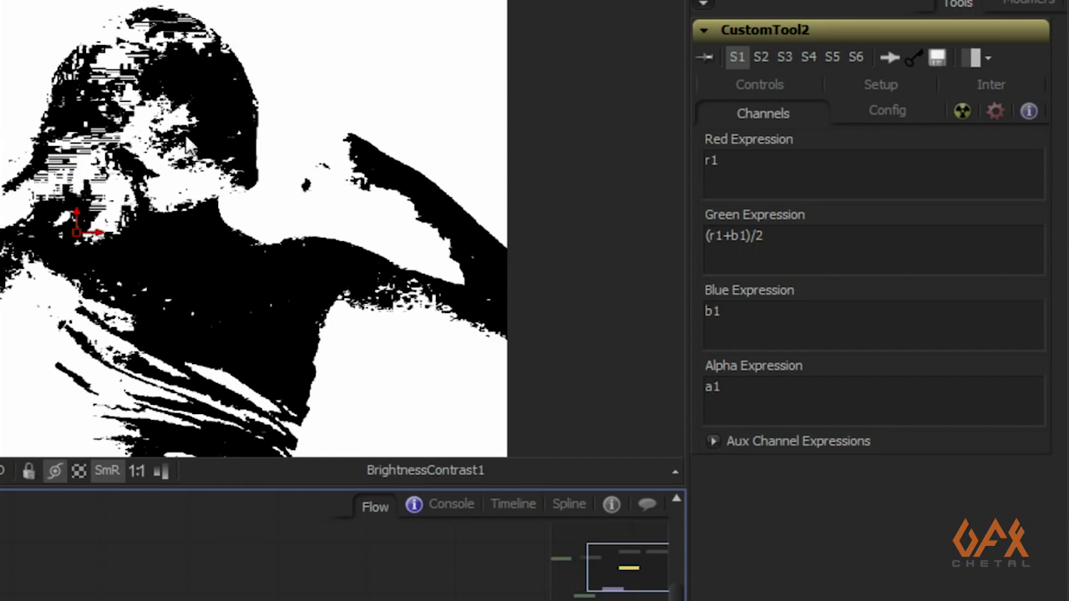
key(ctrl+shift+a)
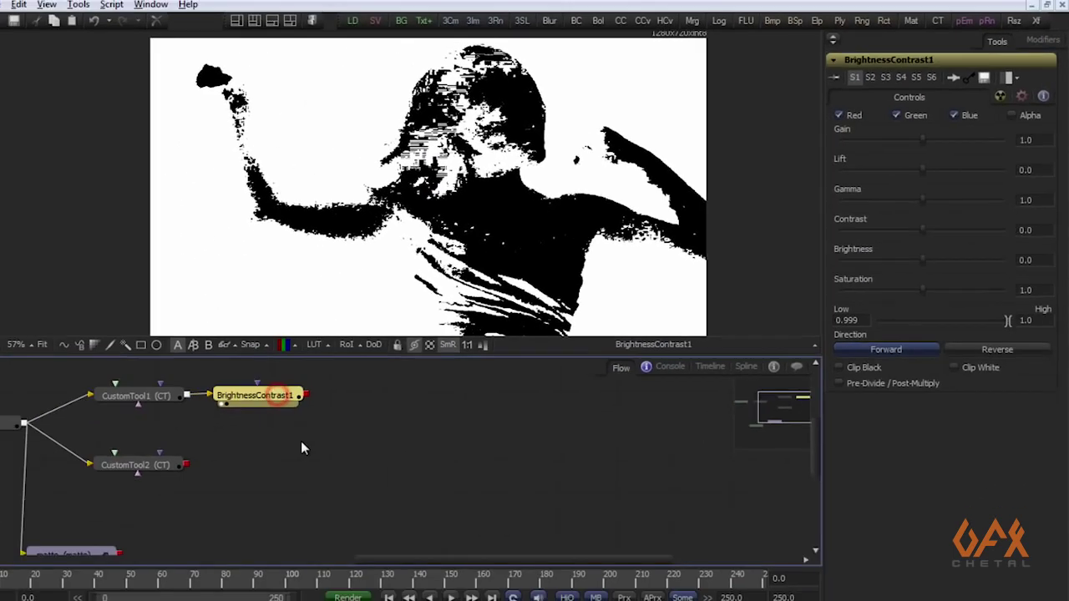
click(324, 433)
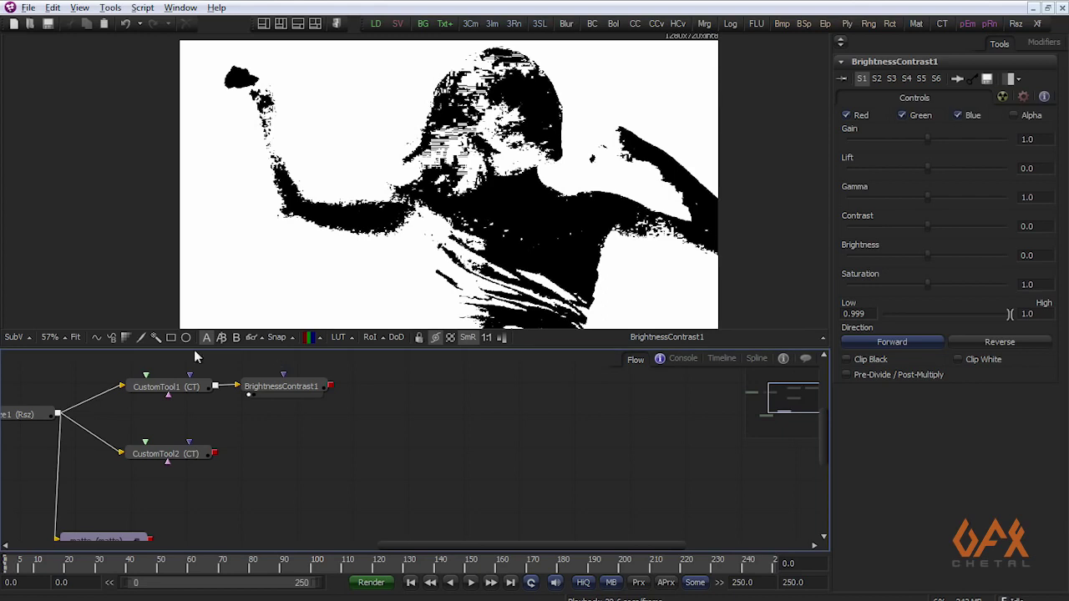
click(126, 342)
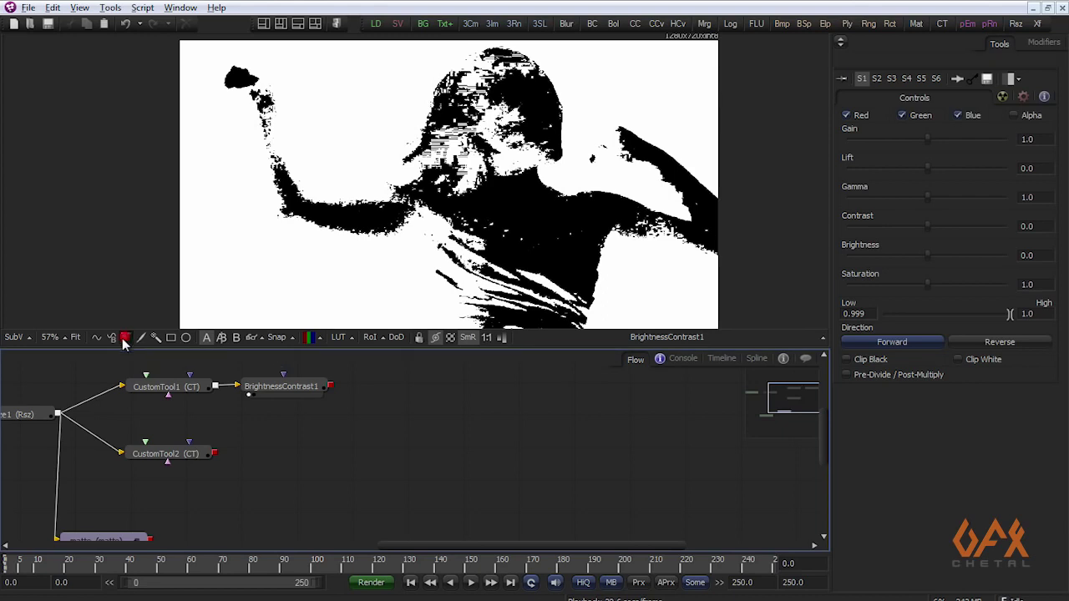
drag(337, 433, 421, 389)
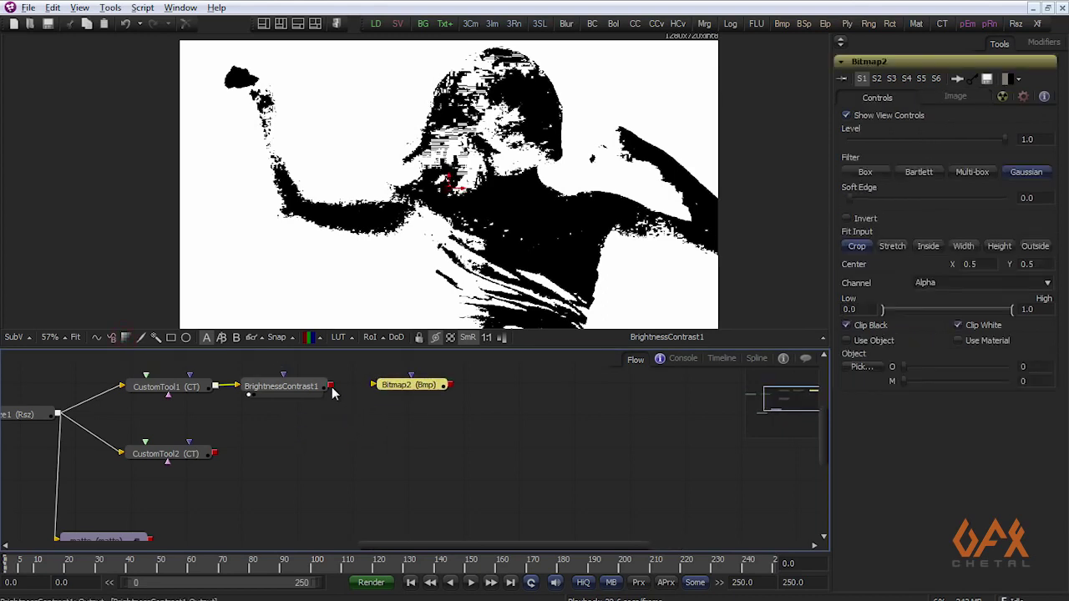
Step: Feed BrightnessContrast1 into Bitmap2, set Channel to Luminance, then select the matte node
drag(331, 386, 384, 389)
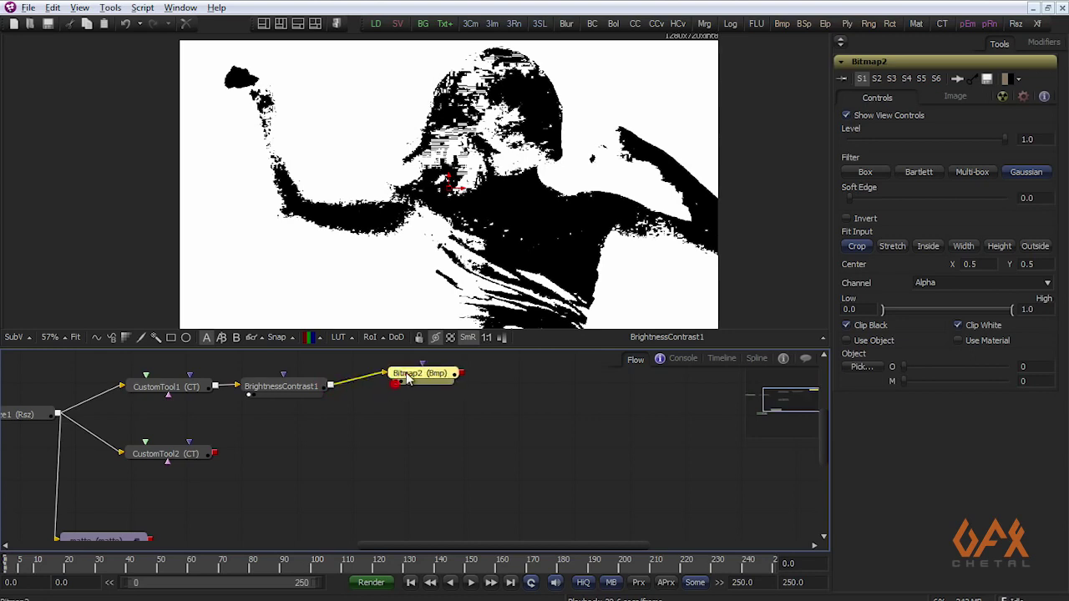
key(1)
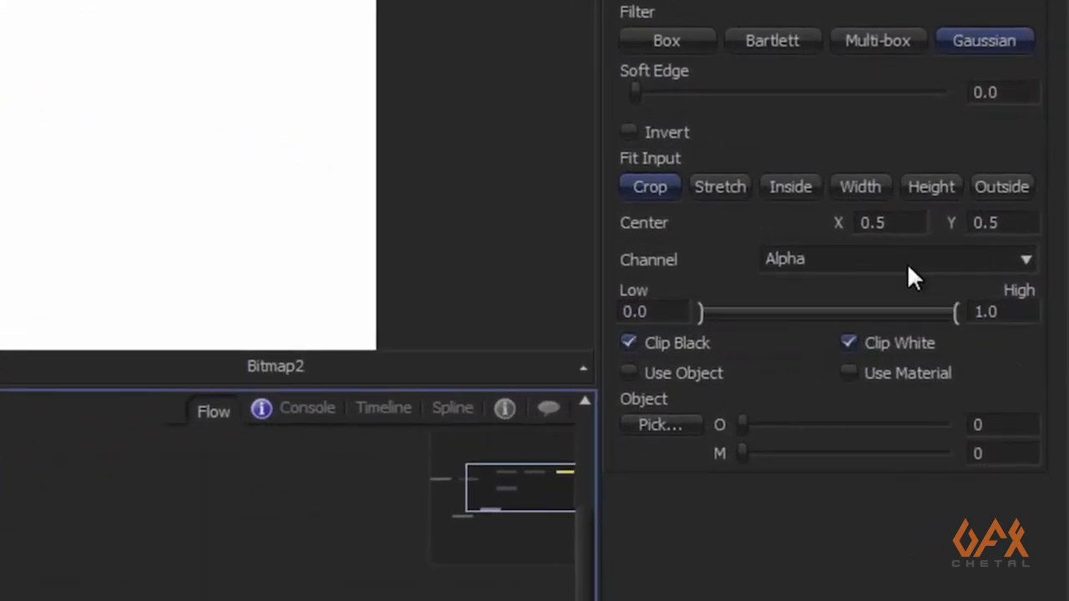
click(907, 263)
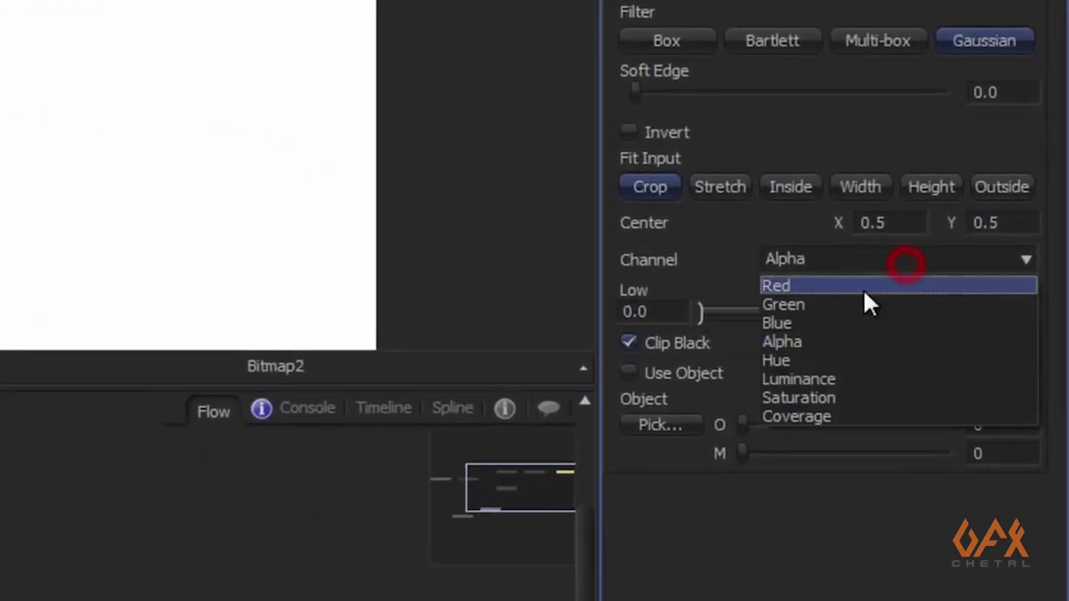
click(818, 376)
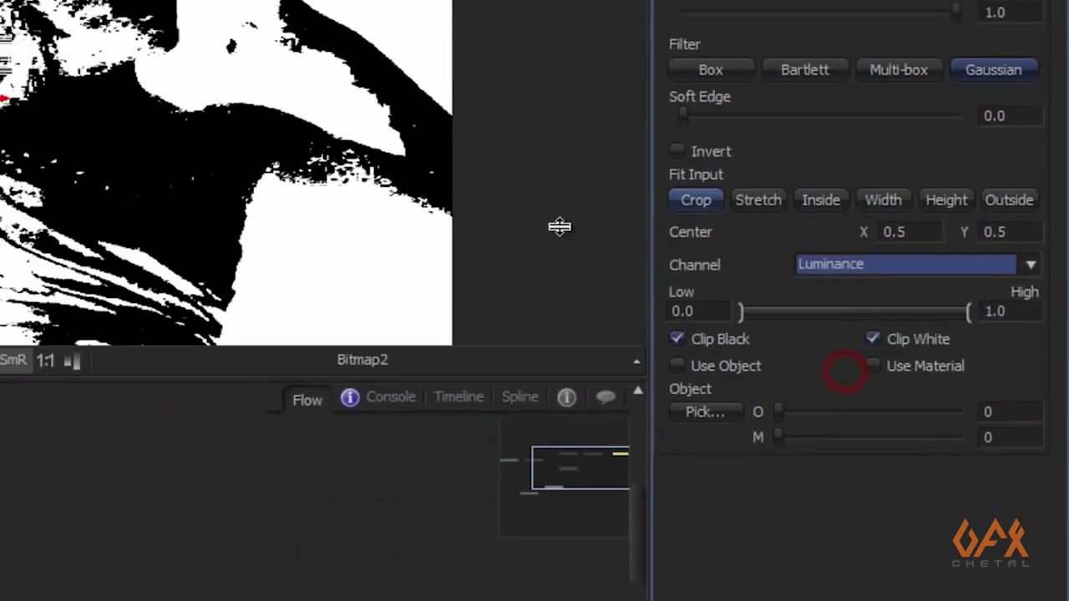
key(ctrl+v)
click(179, 455)
drag(204, 494, 261, 482)
click(107, 477)
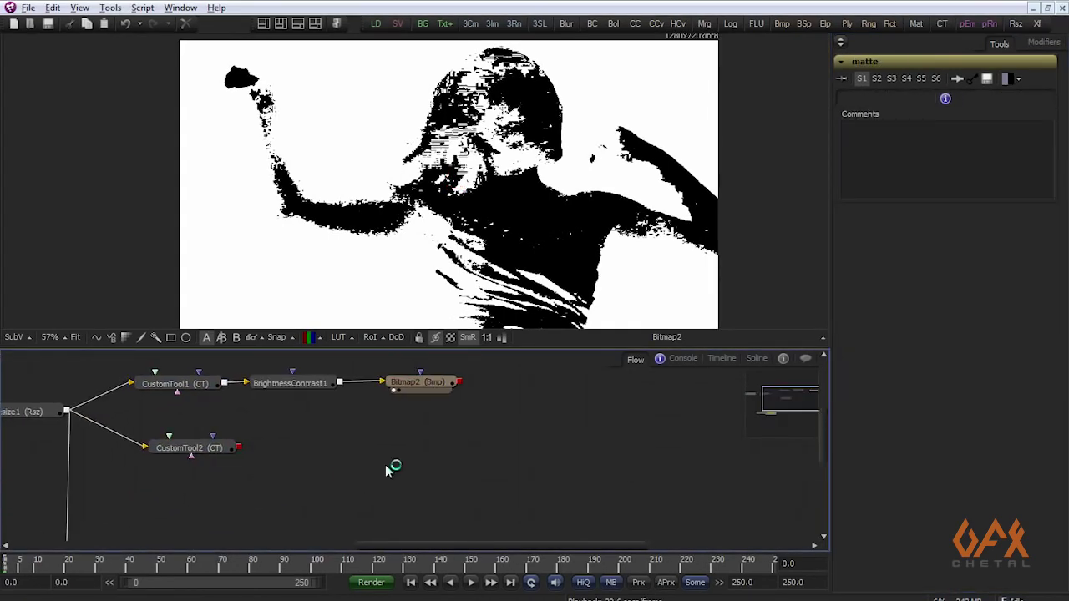
Step: Add a Merge1 node and connect Resize1 to its background input
drag(705, 24, 350, 489)
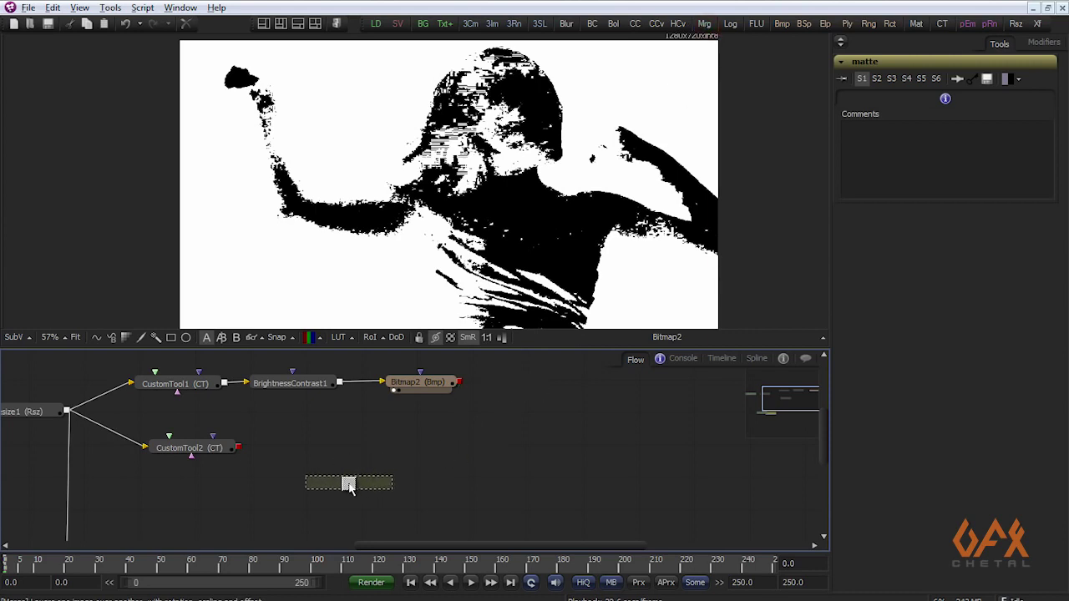
drag(176, 454, 190, 445)
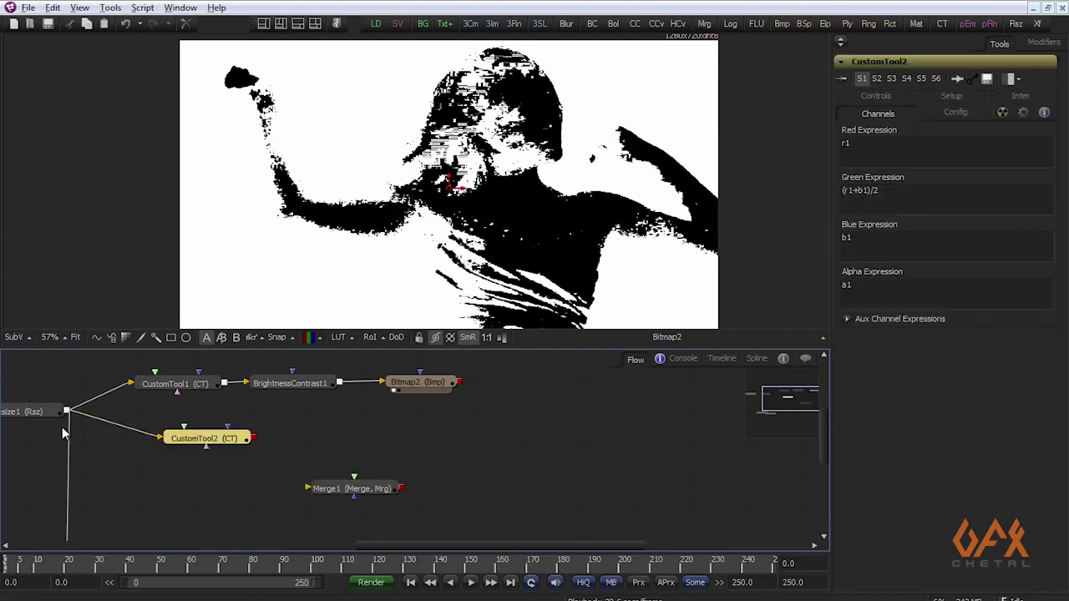
drag(39, 413, 162, 408)
key(1)
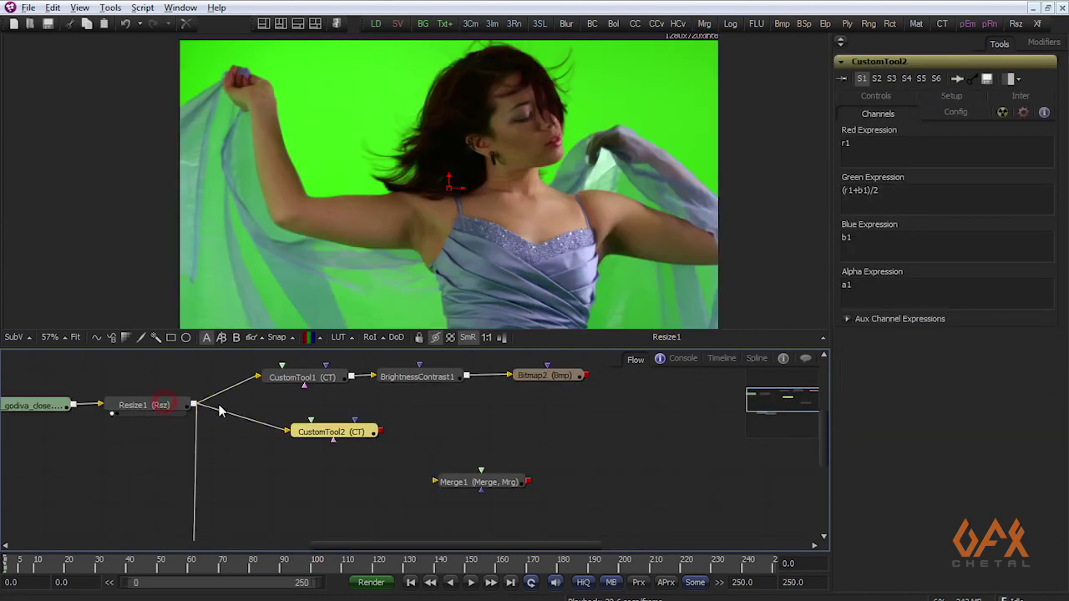
drag(227, 430, 444, 484)
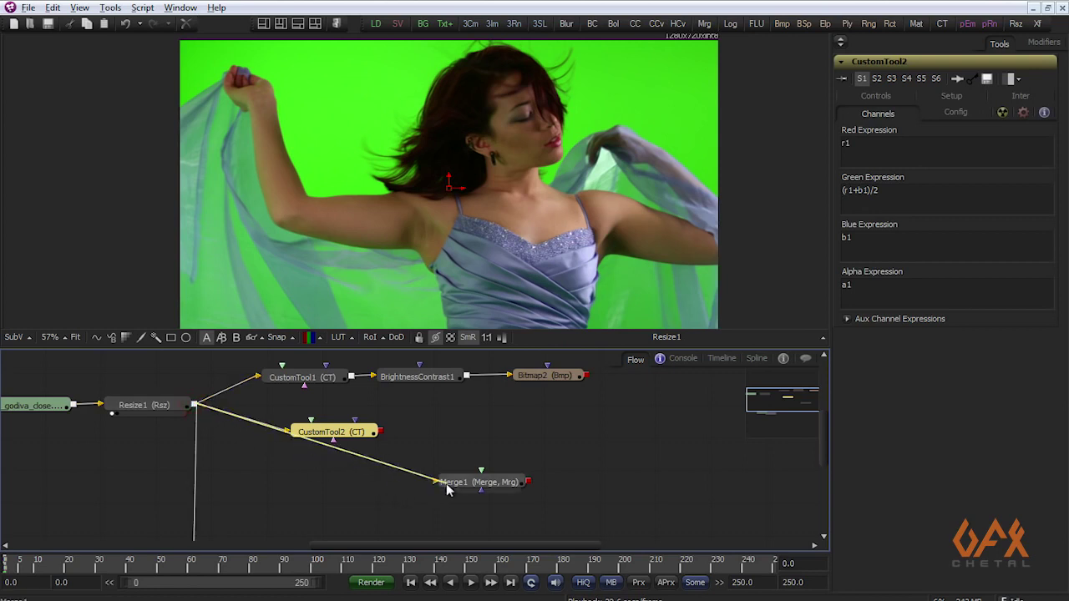
Step: Connect CustomTool2 to Merge1's foreground and Bitmap2 to its mask
drag(333, 433, 342, 426)
key(1)
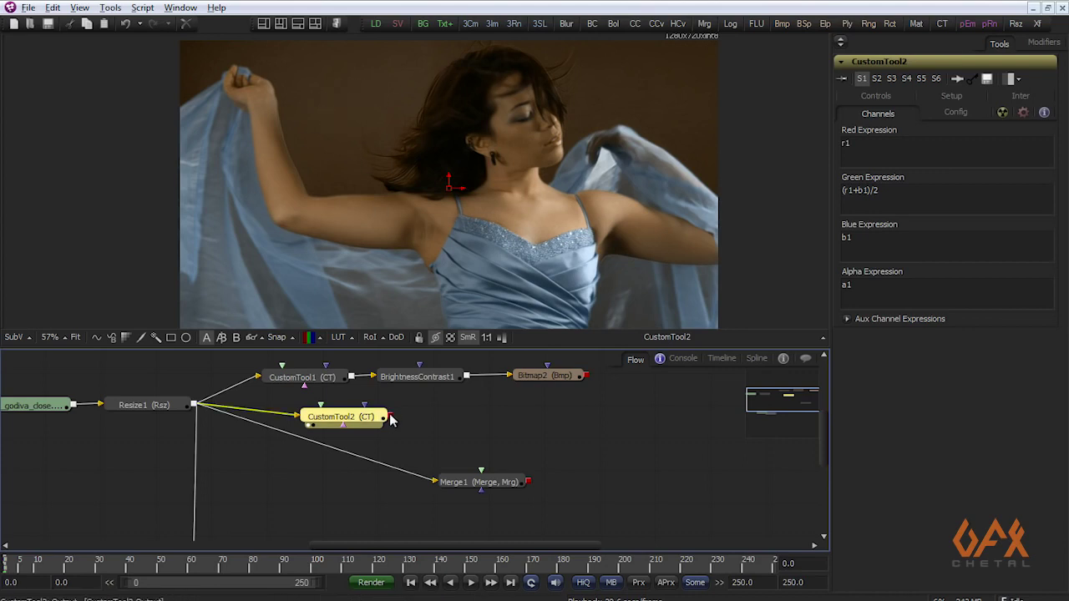
drag(391, 418, 472, 481)
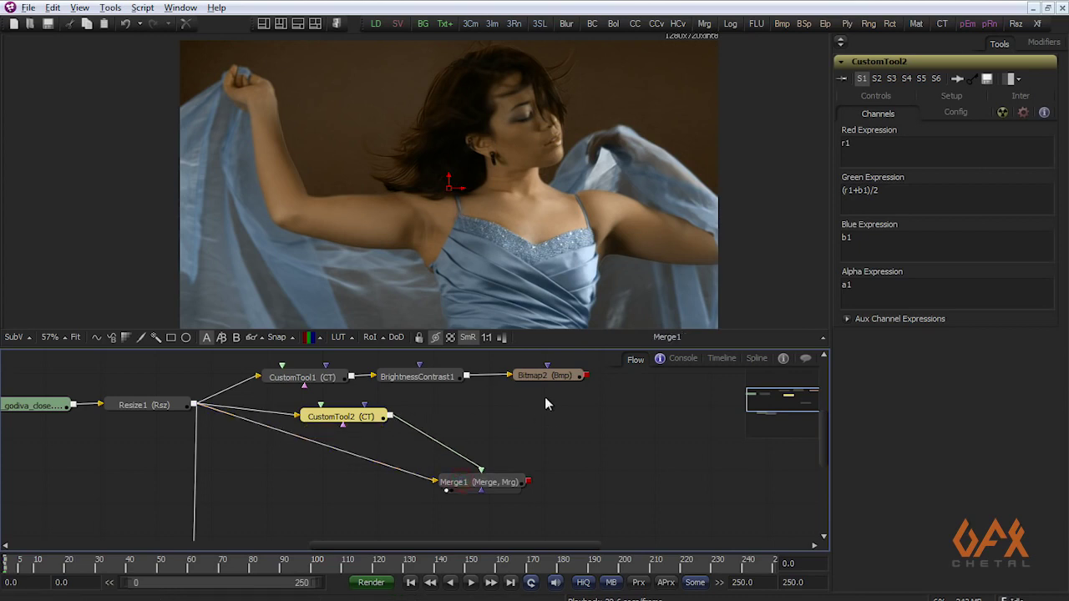
drag(544, 378, 558, 143)
drag(587, 376, 460, 138)
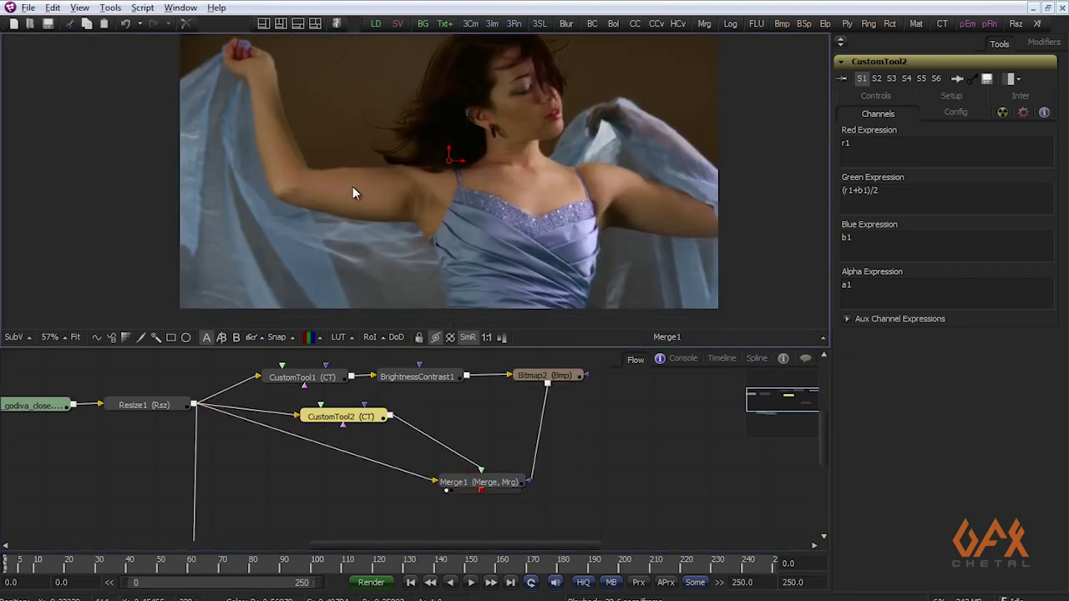
Step: Compare CustomTool2's output with the Merge1 composite in the viewer
drag(346, 418, 481, 128)
scroll(513, 234, up, 3)
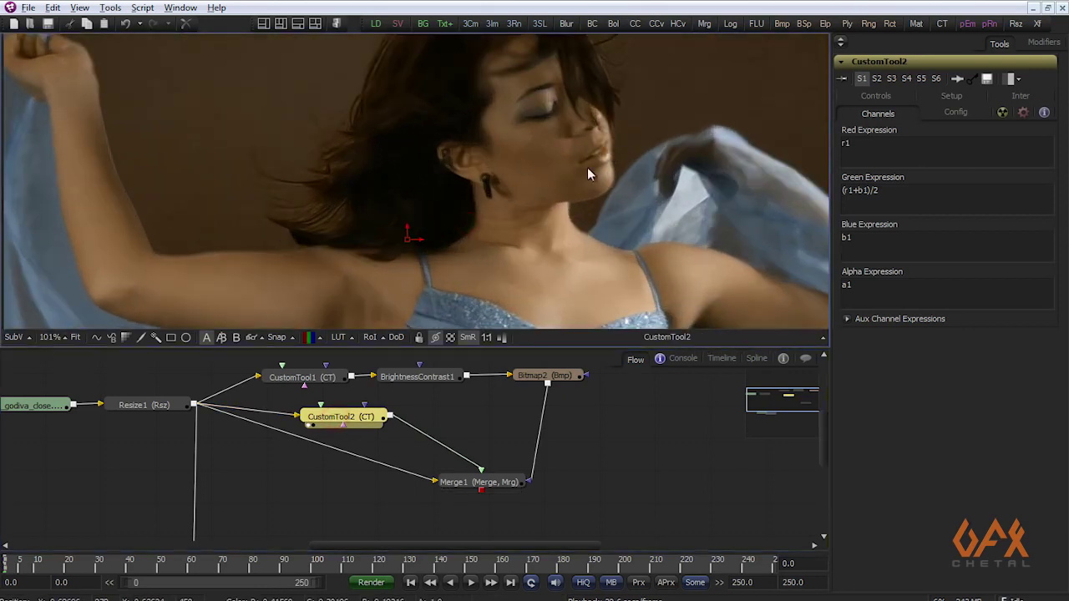
scroll(587, 167, up, 2)
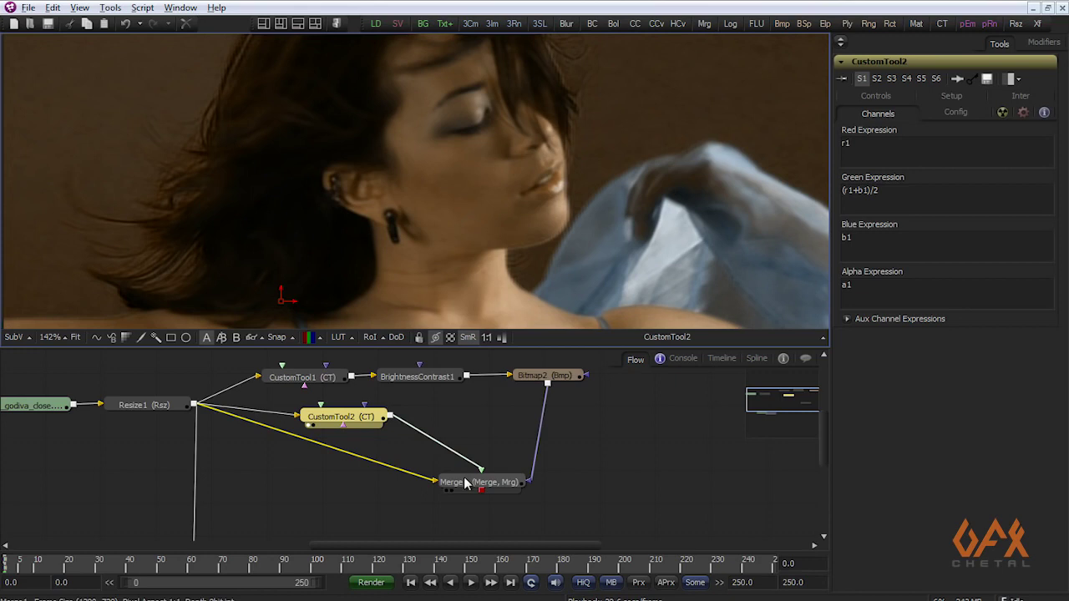
drag(447, 482, 523, 241)
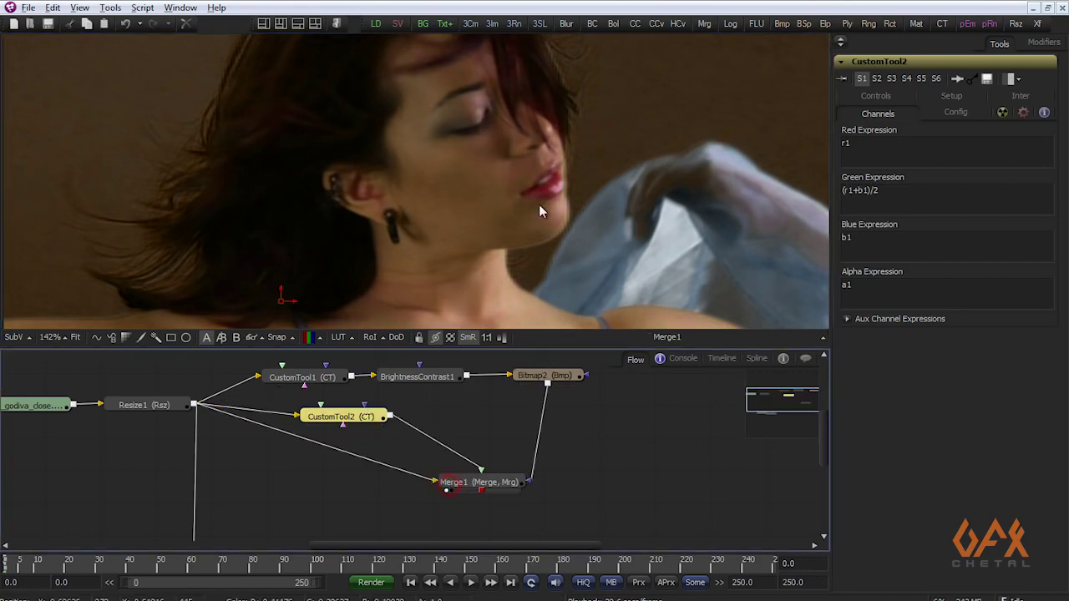
scroll(467, 188, down, 4)
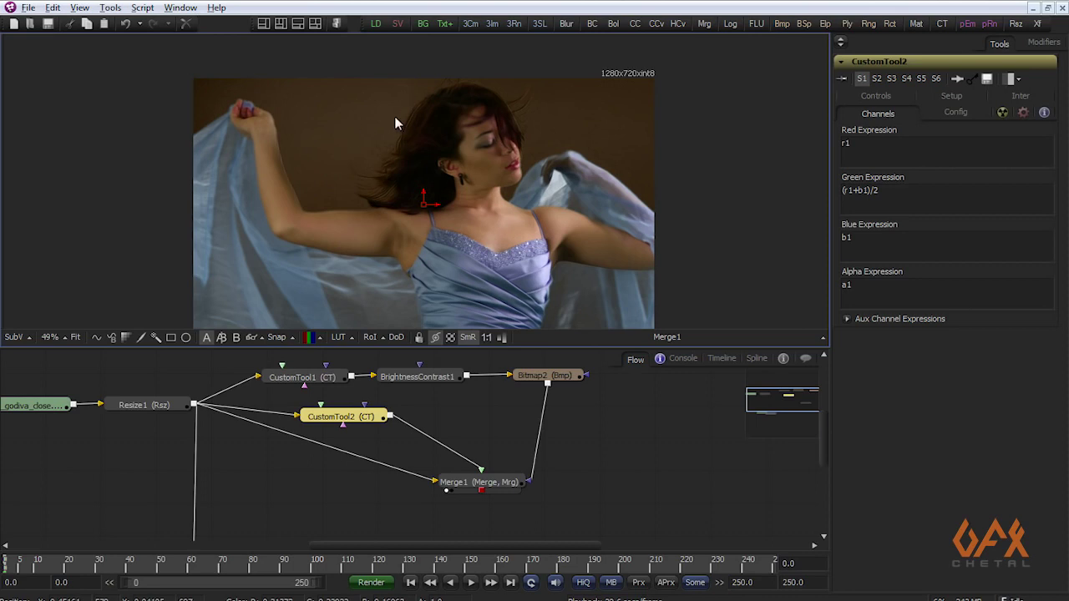
scroll(389, 135, up, 3)
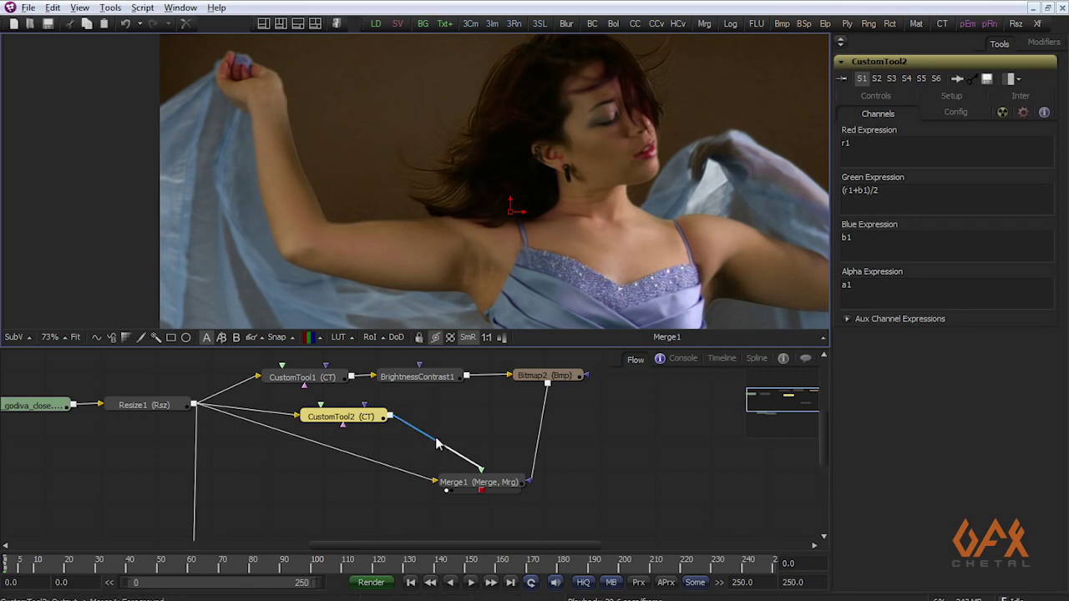
drag(167, 489, 362, 214)
drag(446, 404, 504, 178)
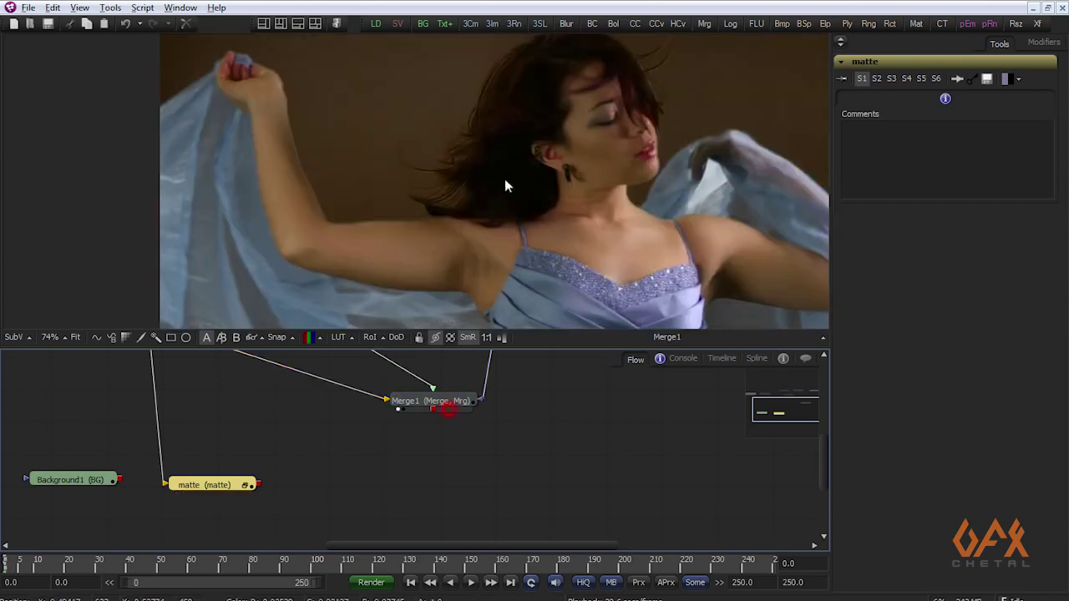
Step: Add a MatteControl1 node beside Merge1 and feed Merge1 into it
click(438, 531)
click(110, 9)
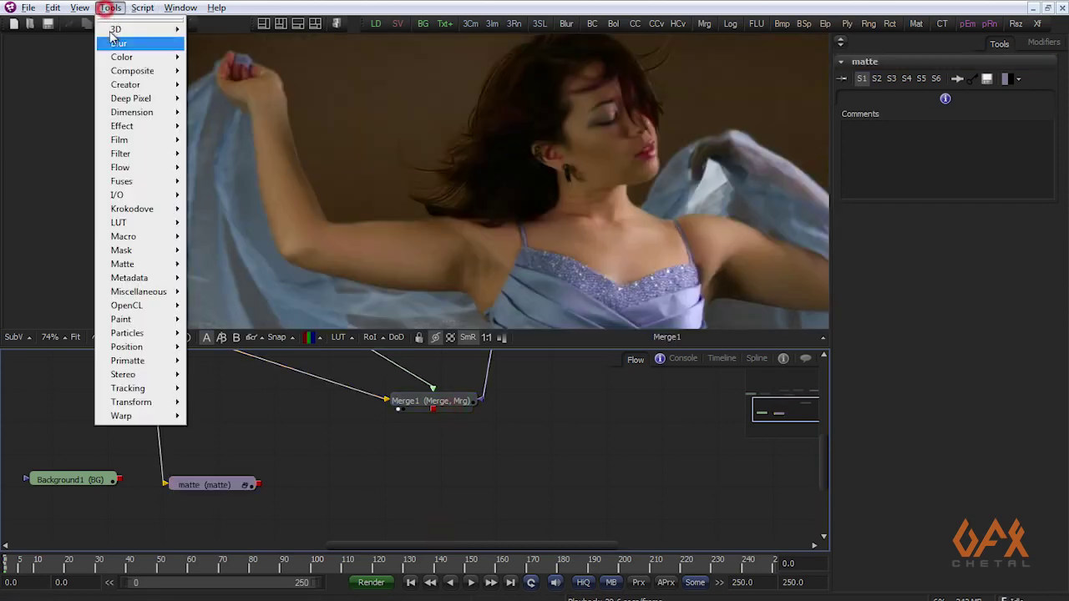
mouse_move(161, 273)
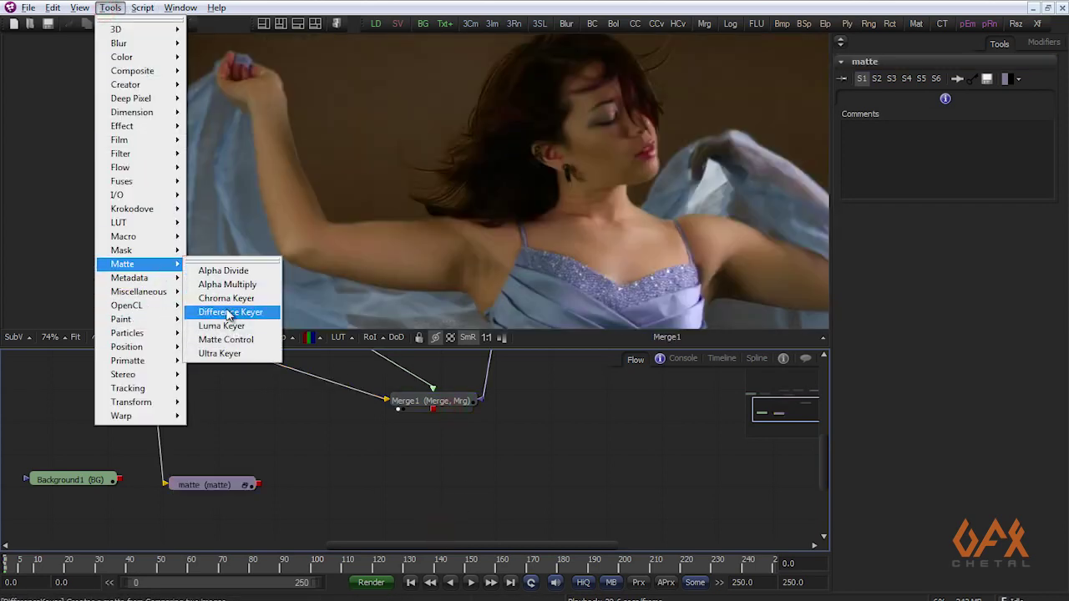
click(224, 342)
drag(409, 507, 449, 456)
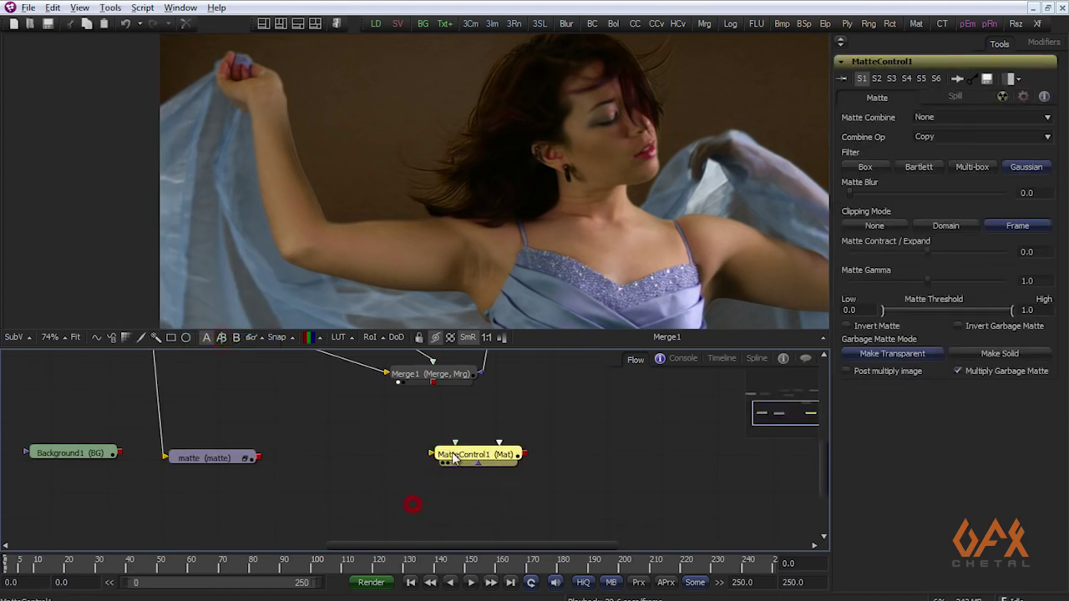
drag(433, 382, 455, 444)
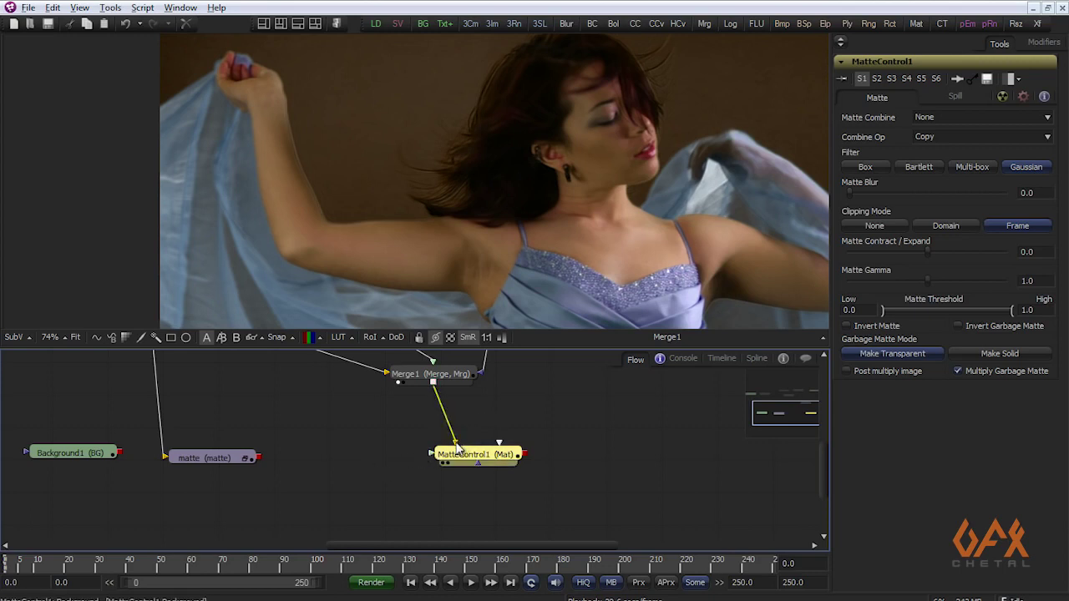
Step: Use the matte node as an inverted garbage matte and merge over Background1 in Merge2
drag(257, 458, 512, 318)
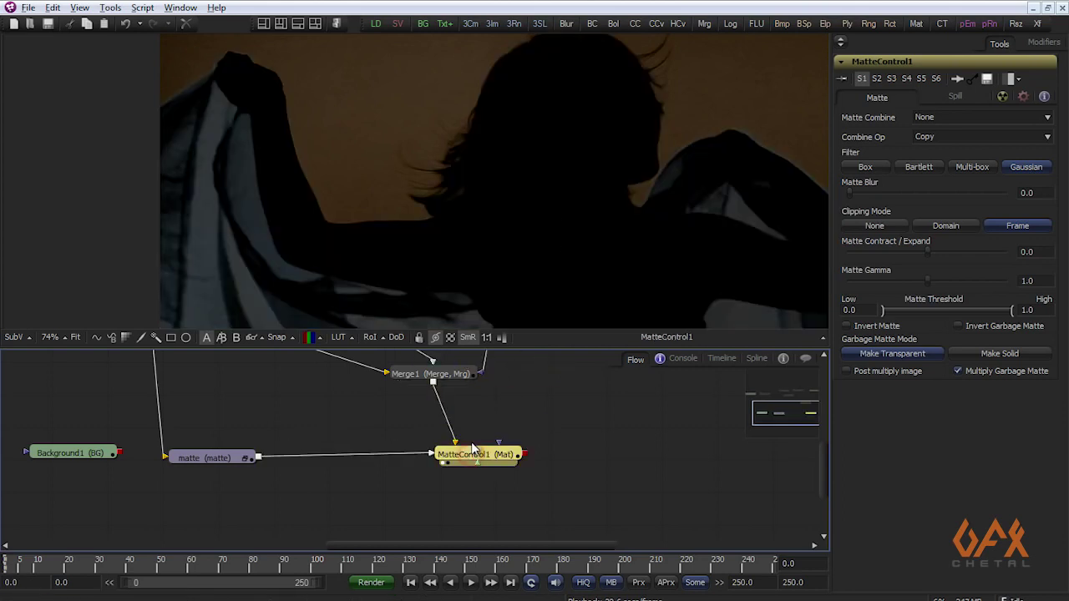
click(962, 328)
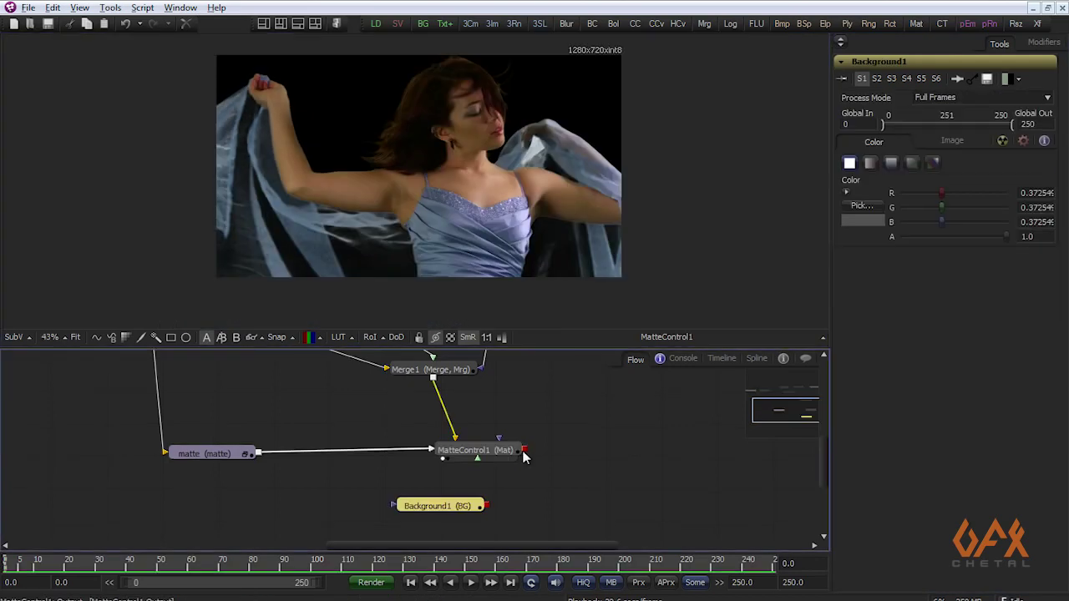
drag(525, 450, 443, 218)
Step: Pan the viewer image and the flow view to frame the final composite
scroll(427, 173, up, 2)
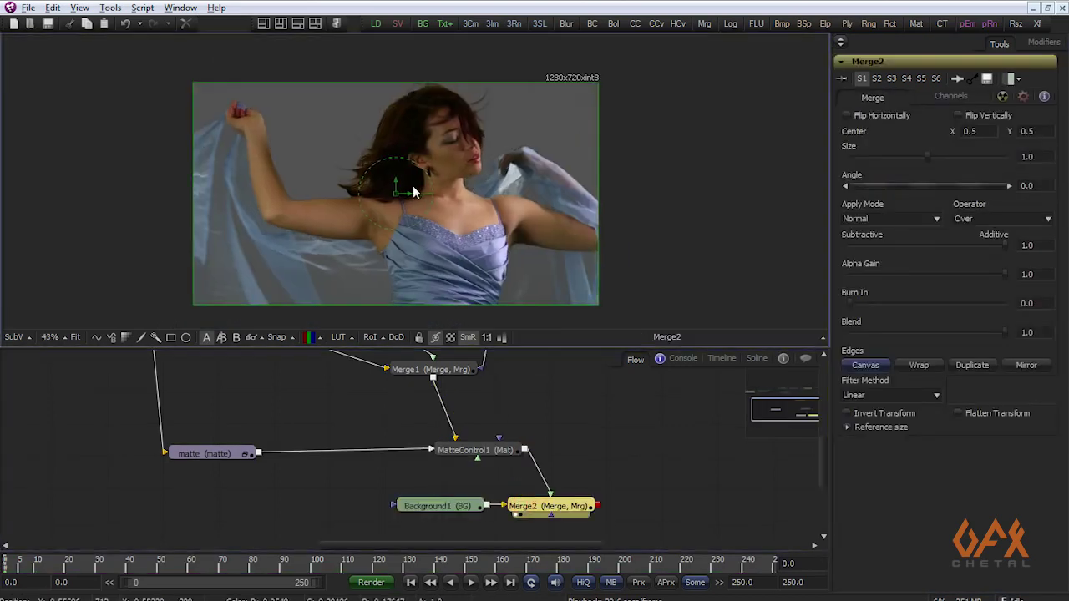
drag(358, 107, 313, 198)
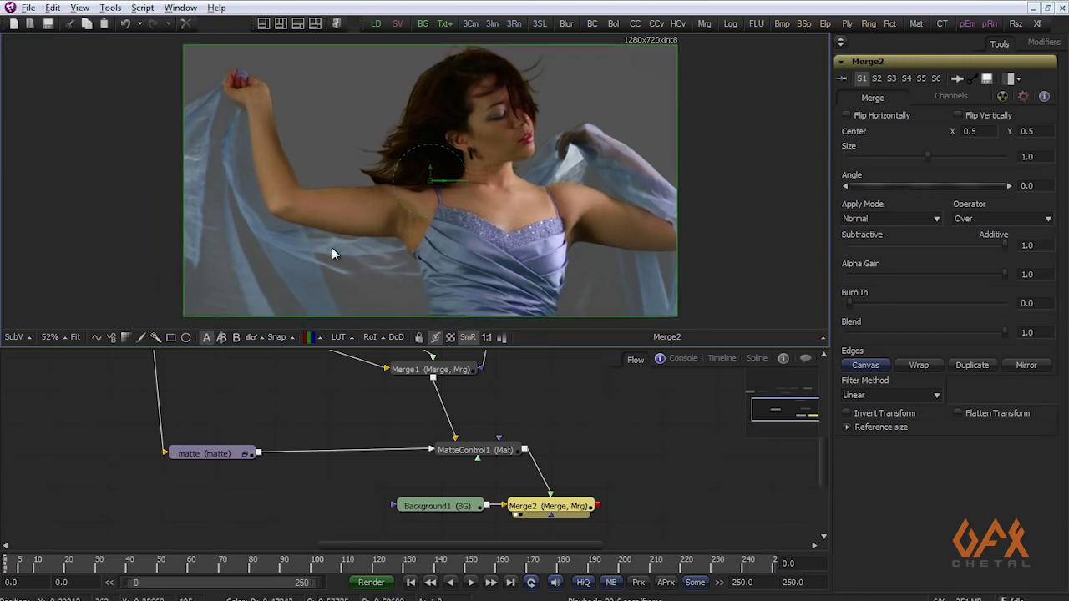
drag(645, 512, 431, 465)
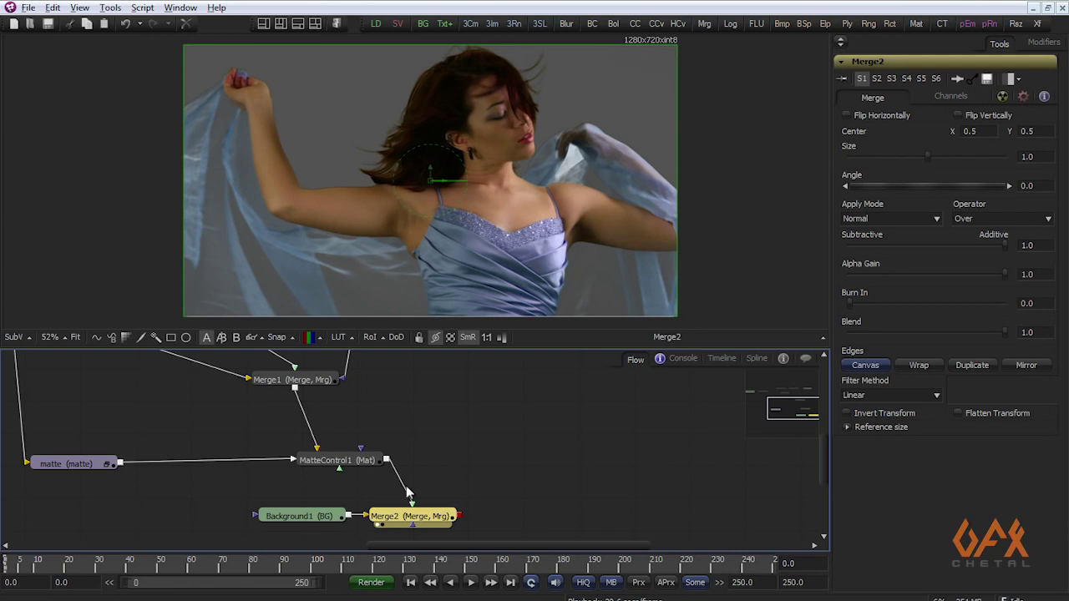
drag(176, 401, 320, 399)
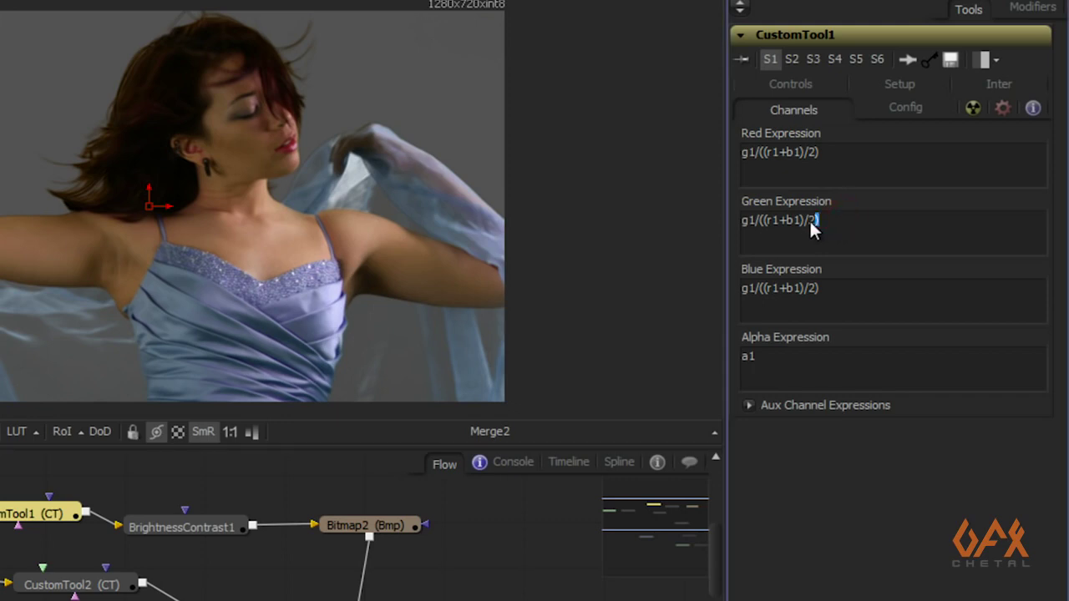
Step: Start a new CustomTool1 user control named 'divider' on the Channels page
drag(810, 219, 719, 223)
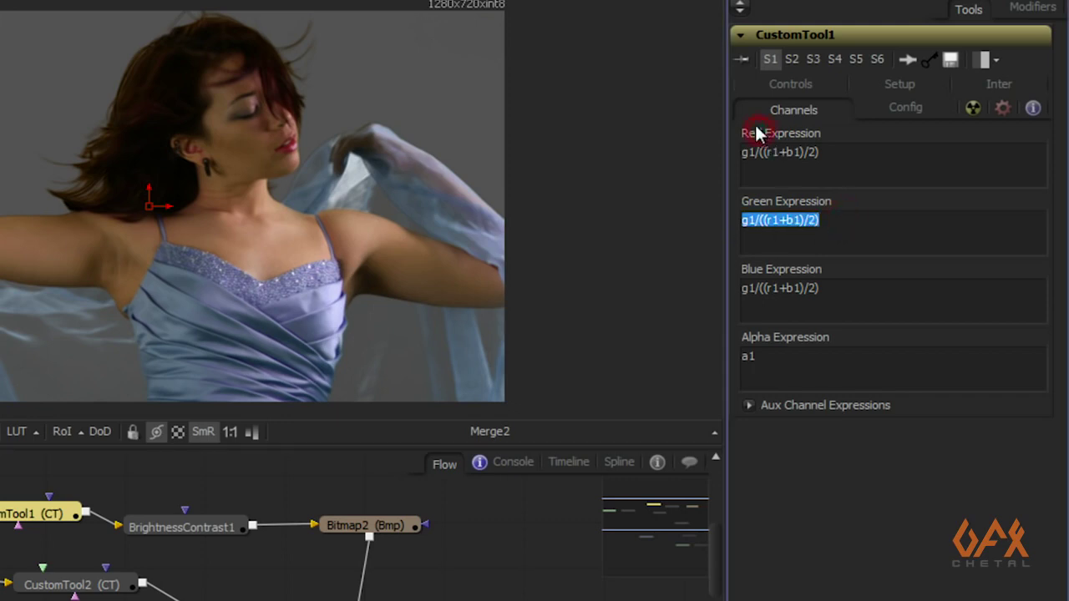
right_click(767, 27)
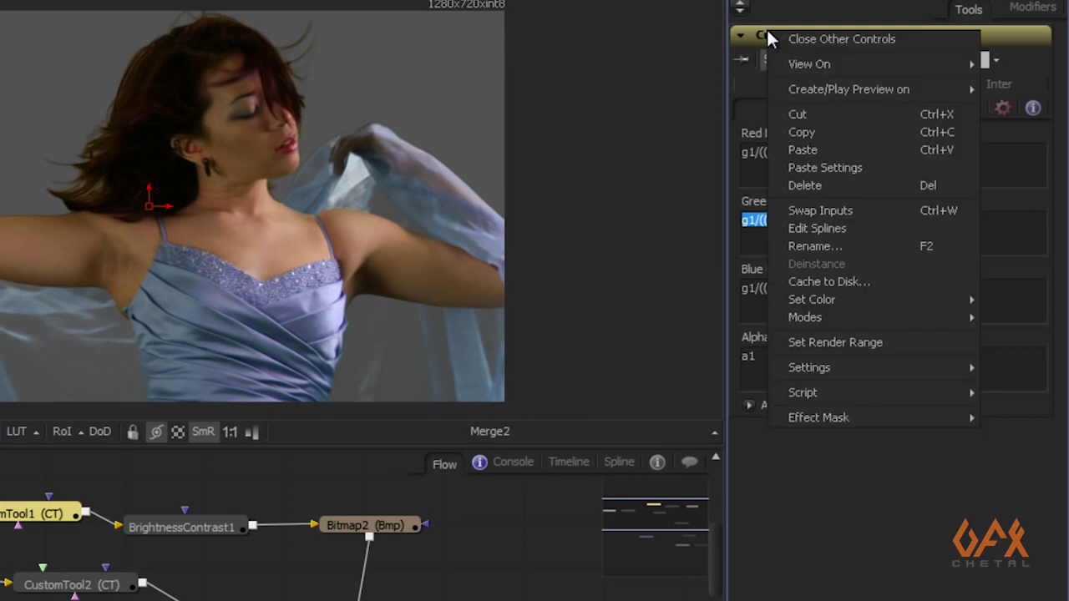
mouse_move(845, 392)
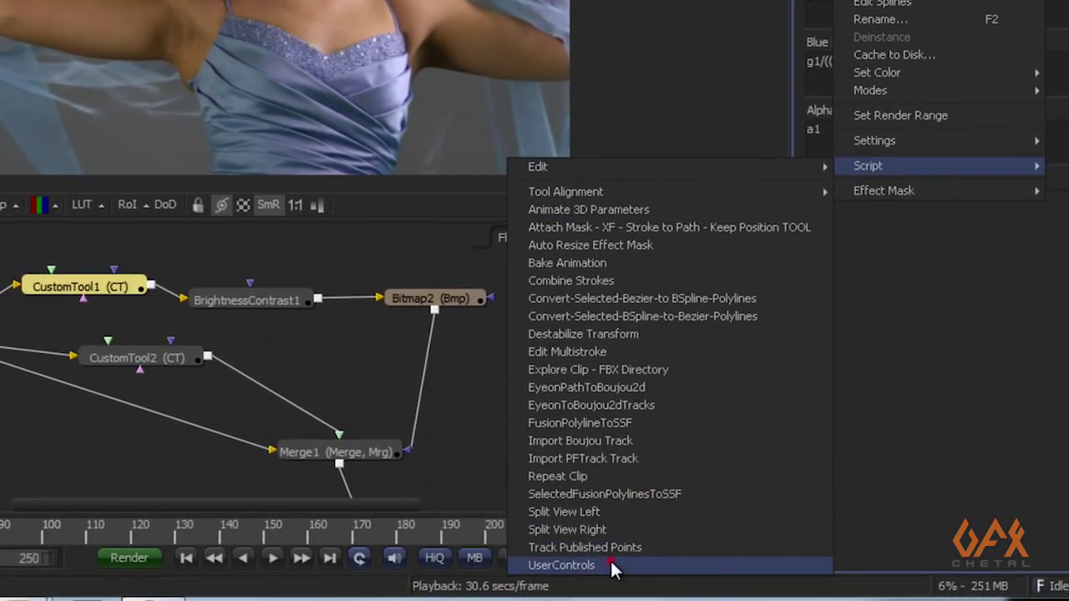
click(613, 567)
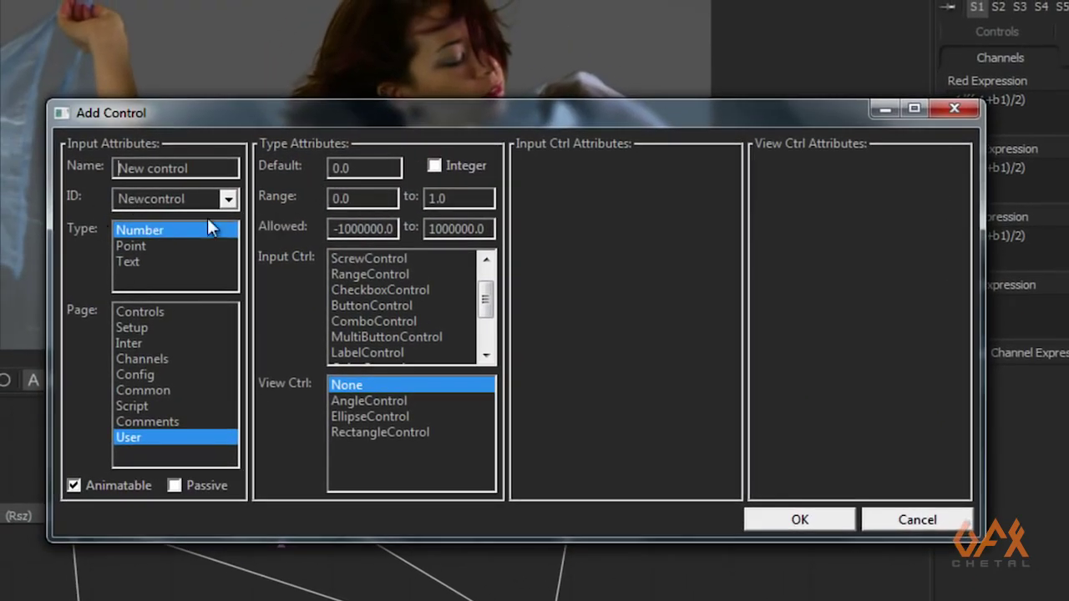
click(137, 359)
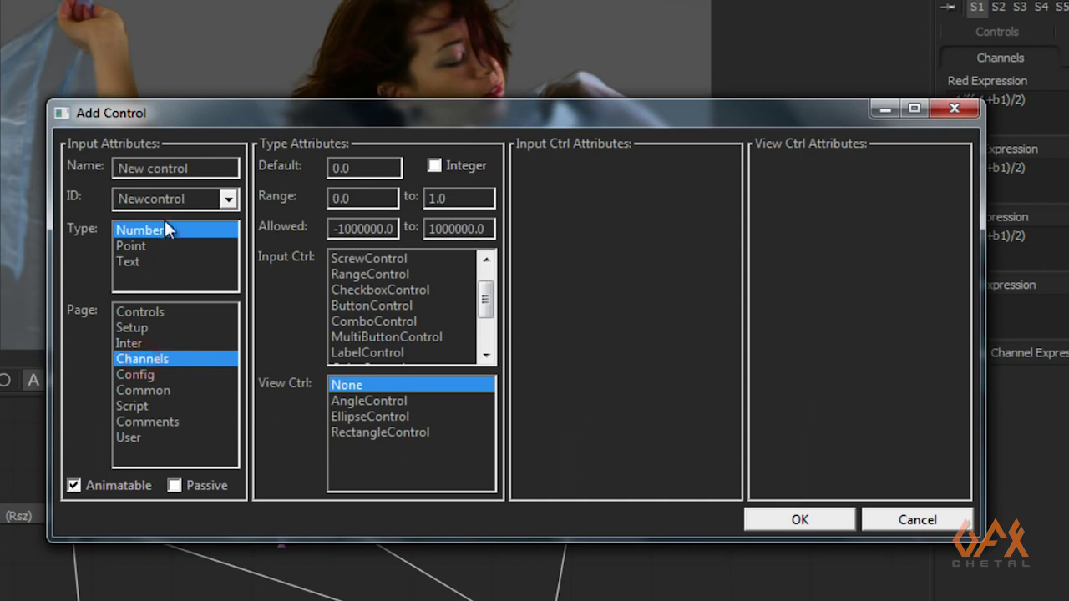
drag(208, 168, 115, 168)
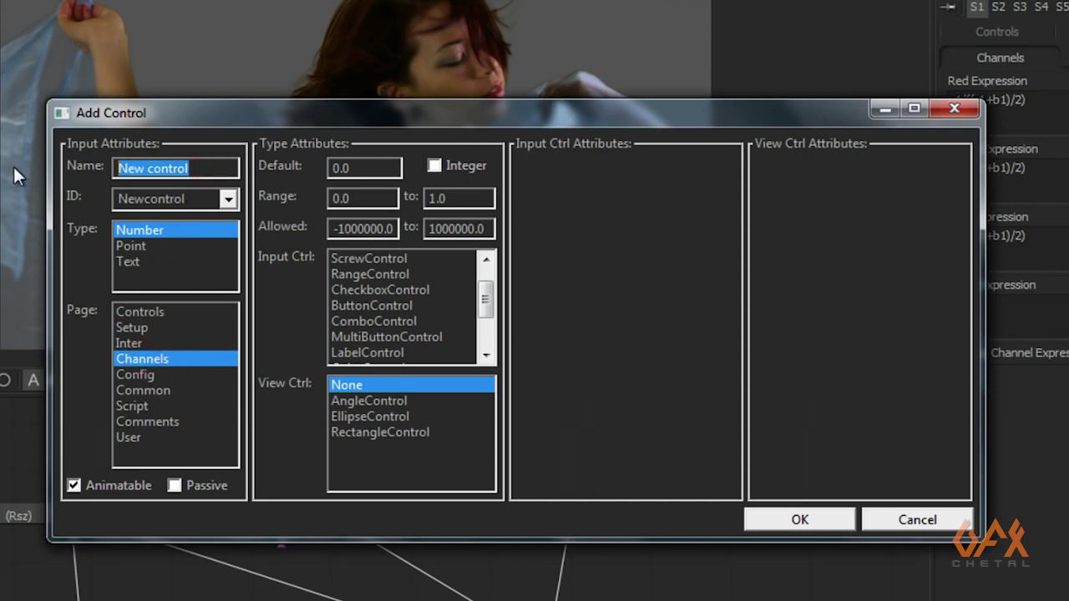
text(dive)
key(BackSpace)
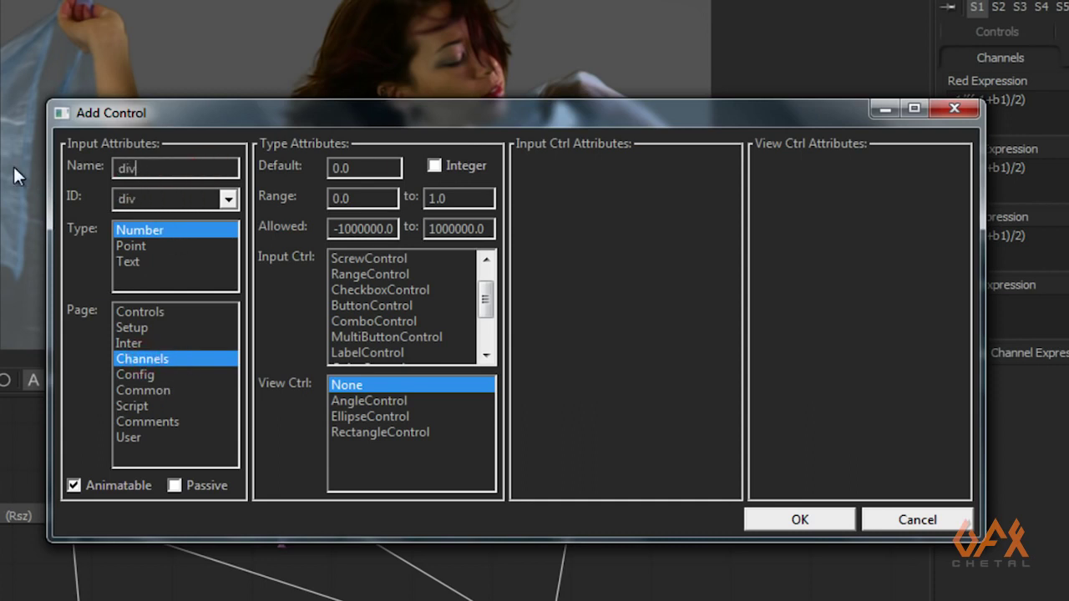
text(ider)
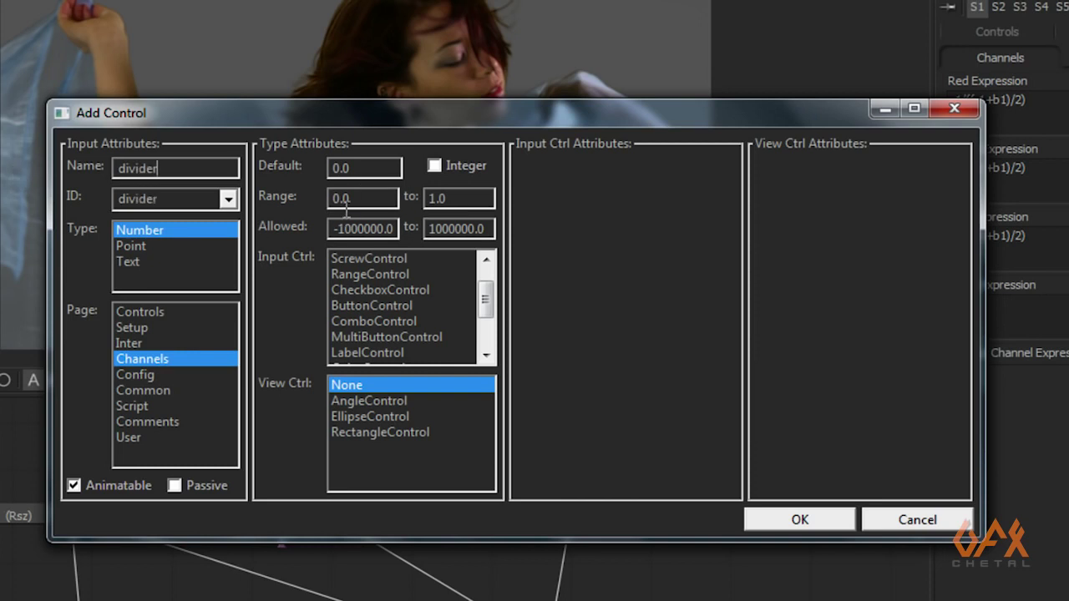
Step: Give the divider control a range of 1 to 3 with default 2, and create it
drag(356, 200, 318, 201)
text(1)
drag(466, 199, 406, 198)
text(2)
drag(368, 167, 301, 201)
text(2)
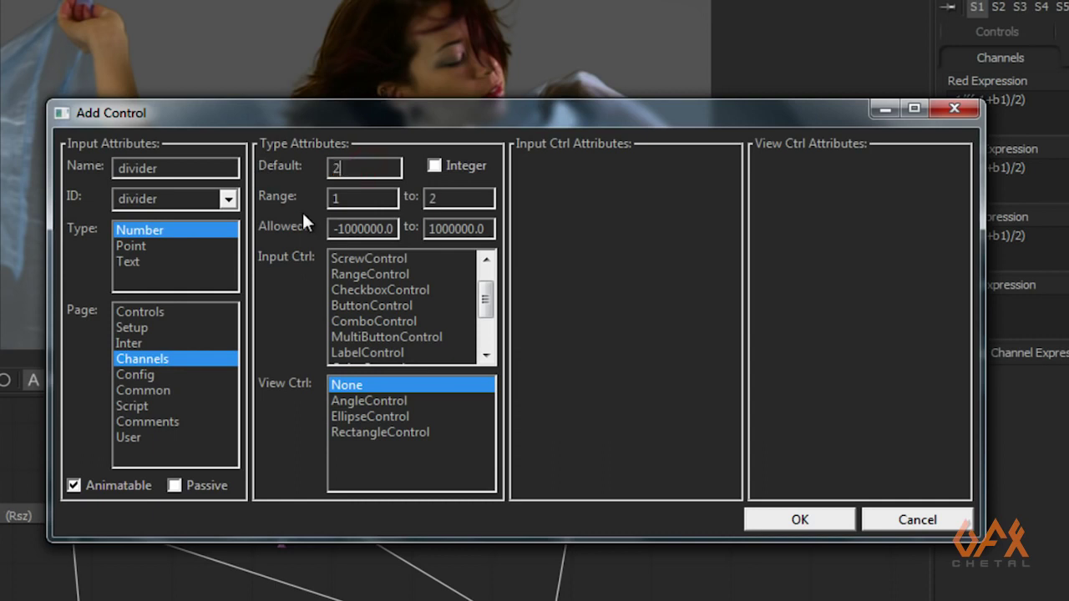
drag(447, 199, 428, 199)
text(3)
click(800, 519)
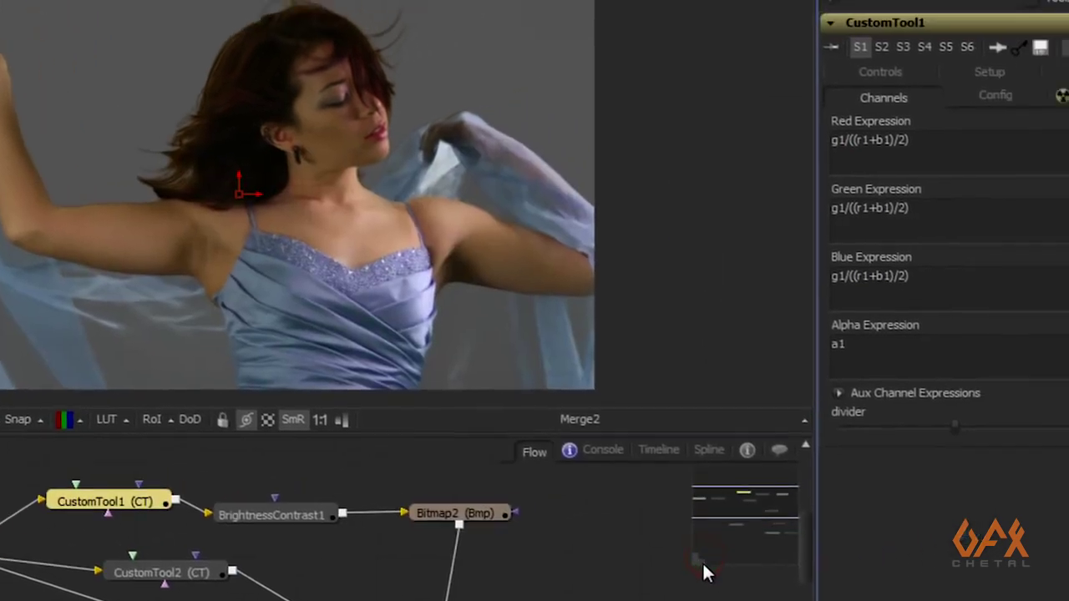
Step: Select the Red Expression text and bring up its options menu
triple_click(867, 135)
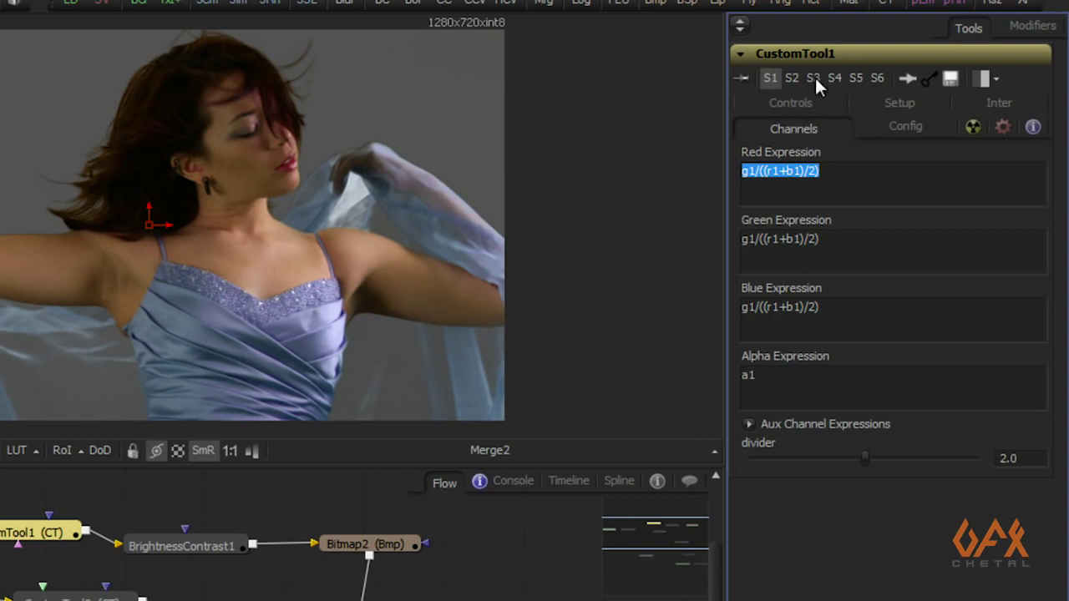
click(840, 171)
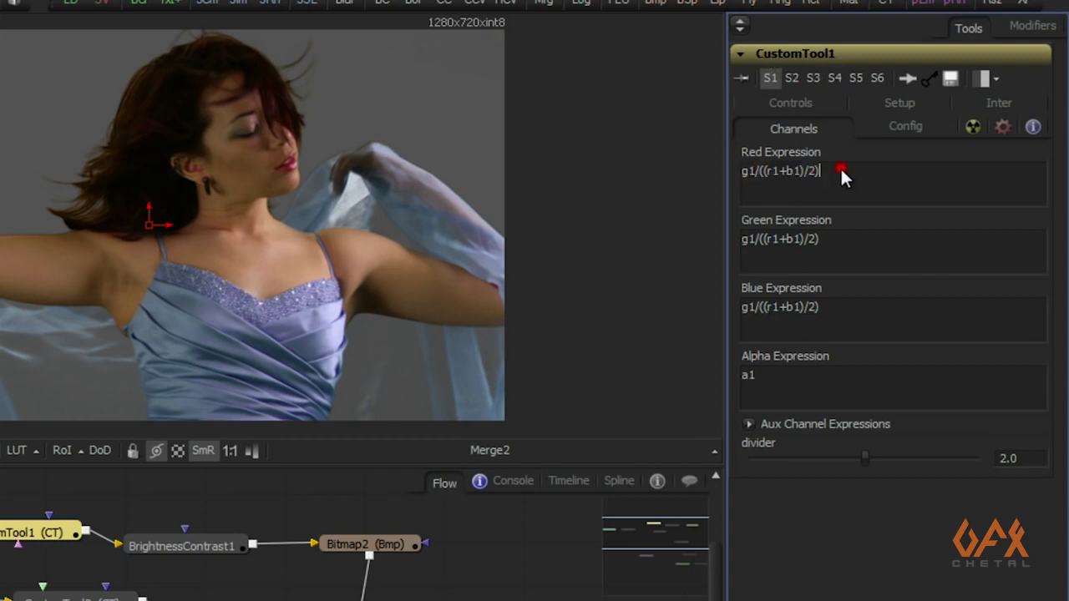
drag(853, 171, 746, 173)
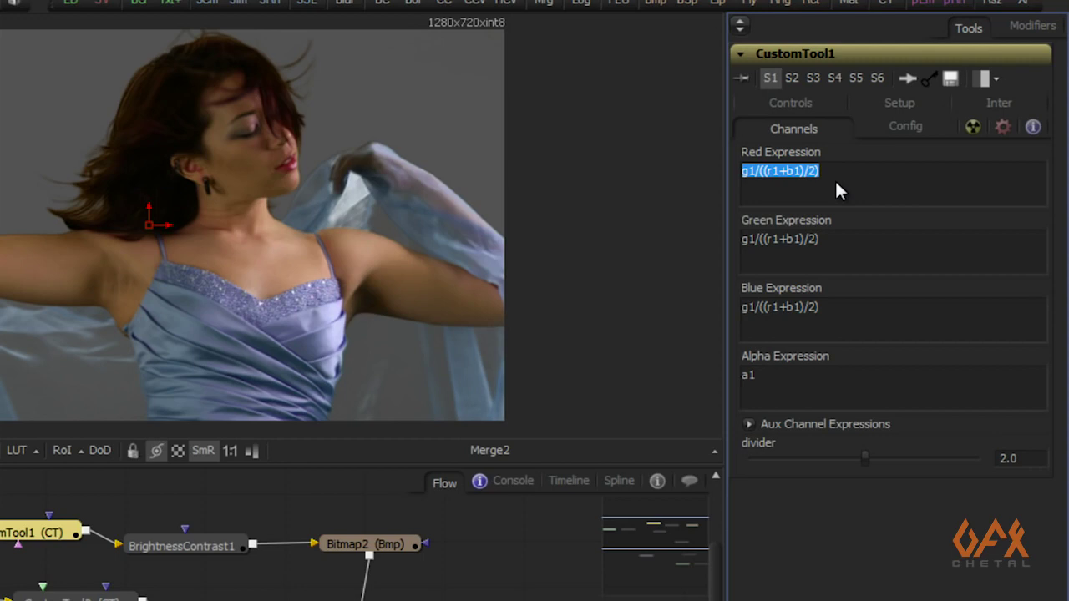
right_click(789, 163)
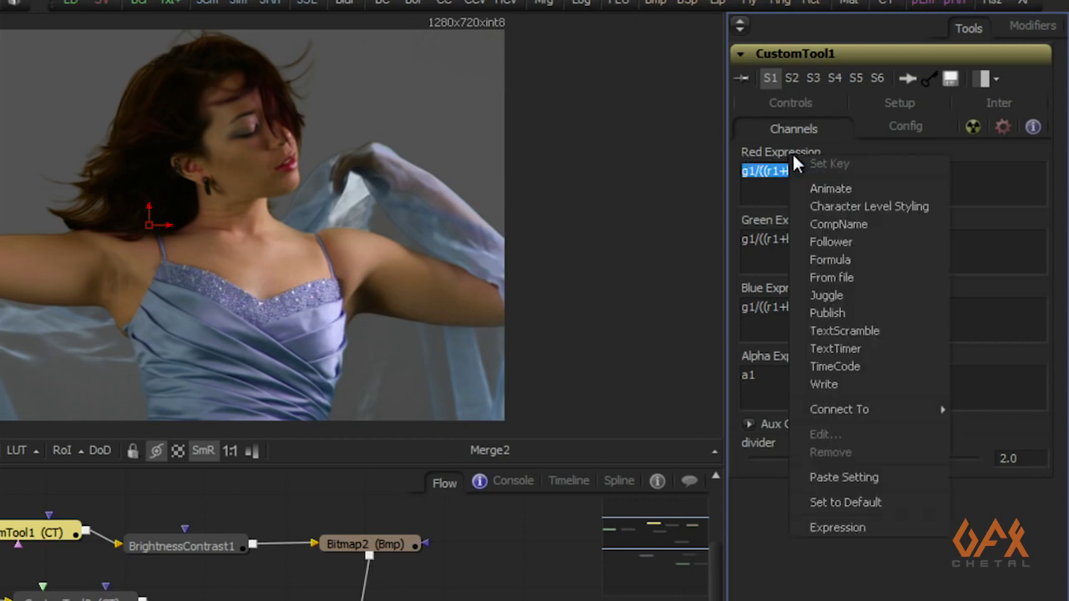
Step: Give CustomTool1's Red Expression the script expression Text("g1/((r1+b1)/"..divider..")") linked to the divider slider
click(837, 527)
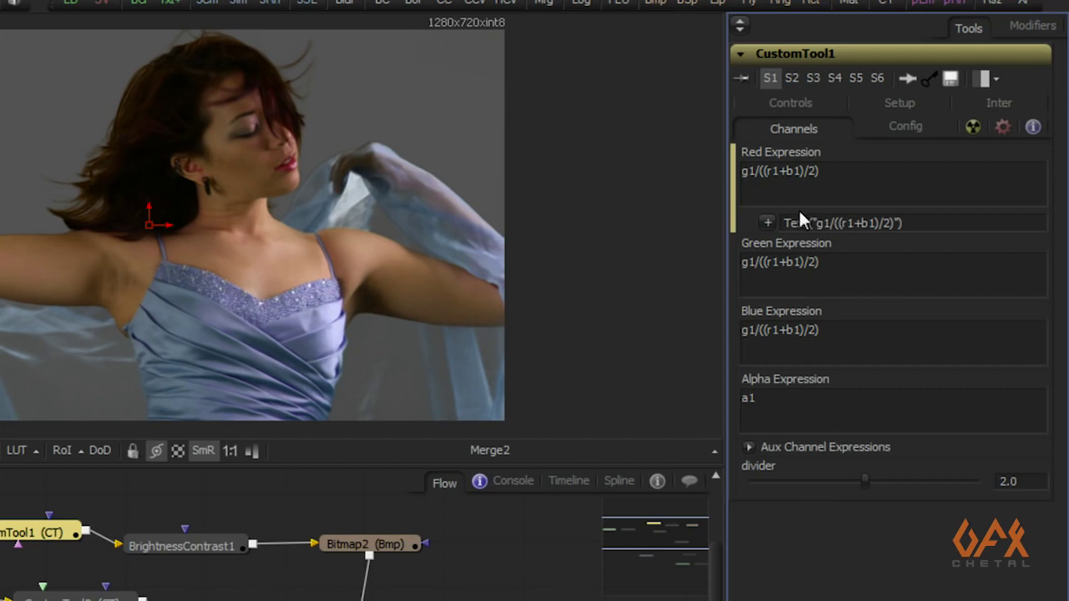
drag(785, 224, 805, 223)
click(819, 221)
click(939, 227)
key(BackSpace)
key(BackSpace)
key(BackSpace)
key(BackSpace)
key(BackSpace)
key(BackSpace)
text()/")
click(904, 223)
drag(768, 223, 761, 474)
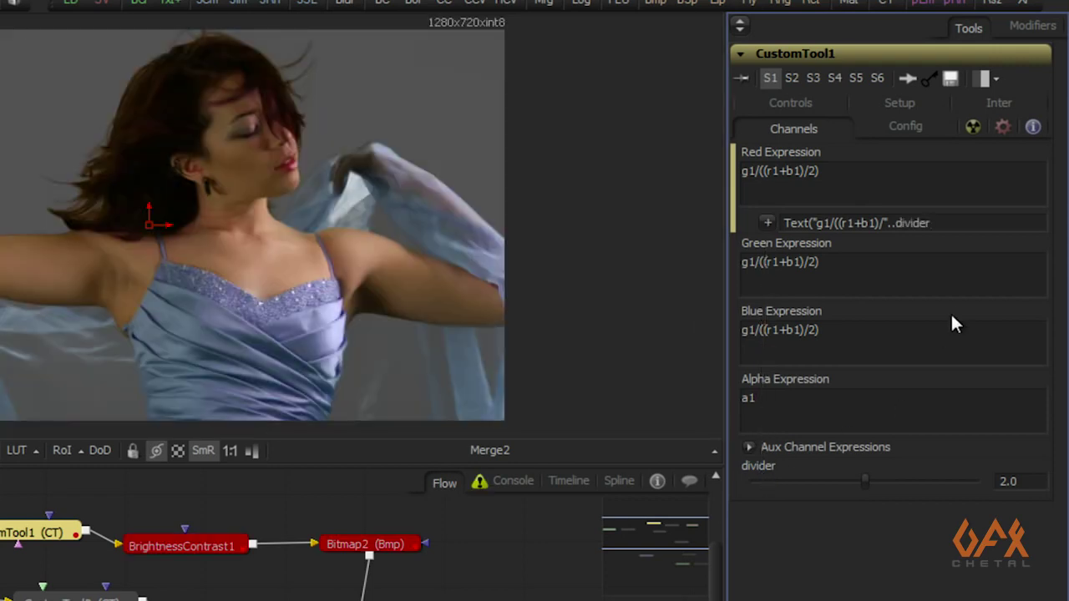
text(.."))
drag(961, 222, 783, 224)
key(ctrl+c)
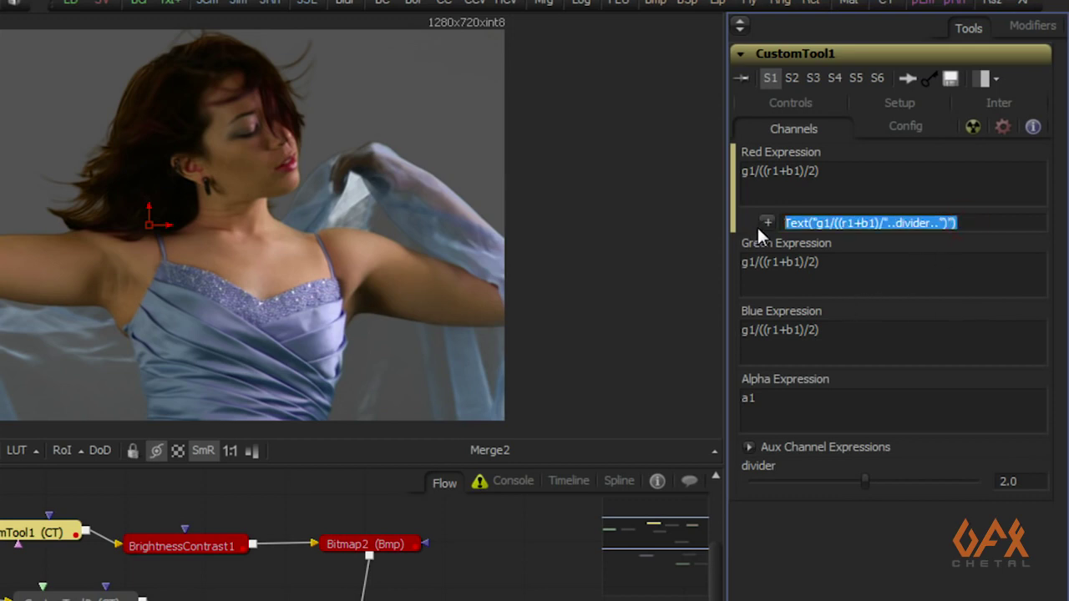
drag(437, 570, 214, 556)
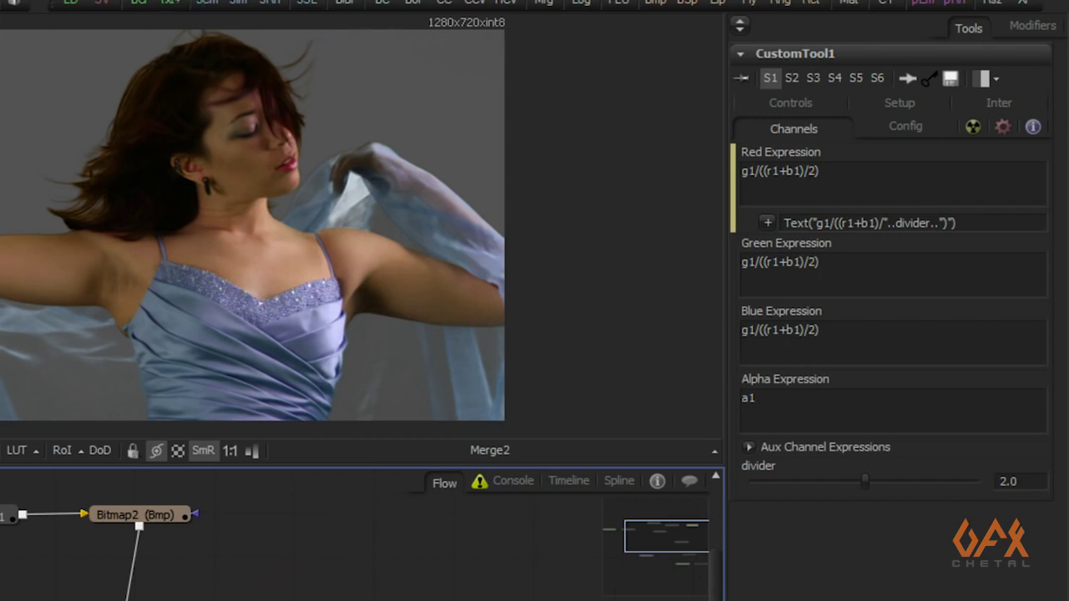
Step: Add a Text1 node whose Styled Text is the pasted string Text("g1/((r1+b1)/"..divider..")")
click(170, 2)
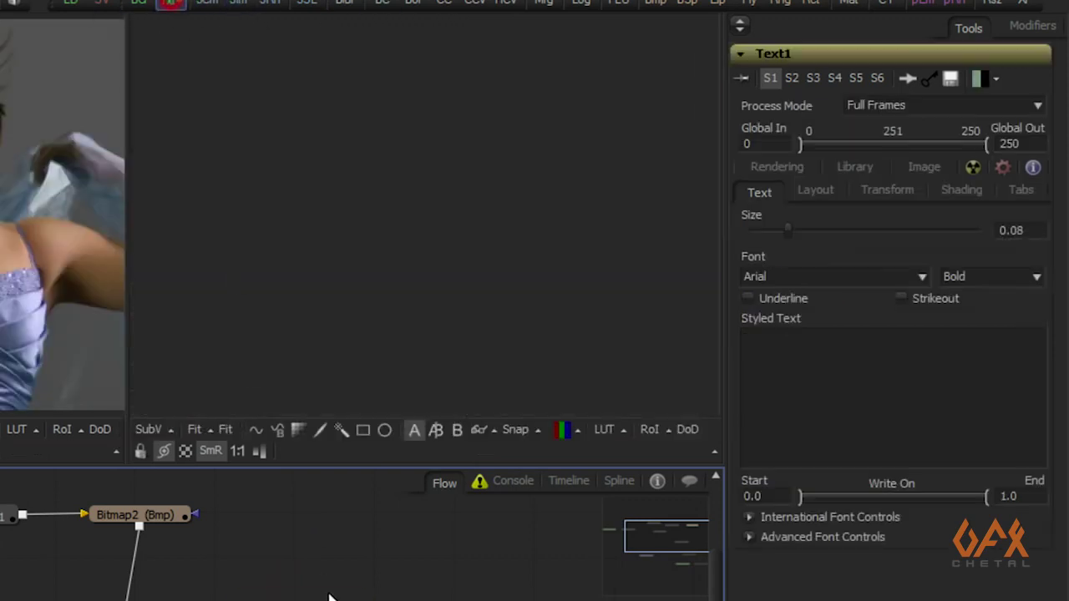
click(787, 373)
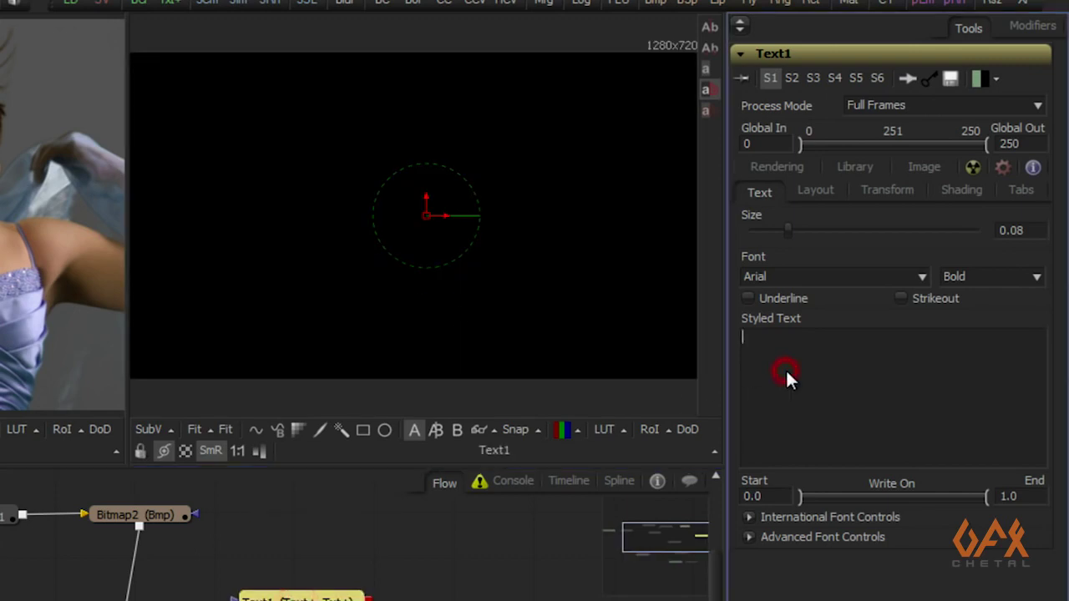
key(ctrl+v)
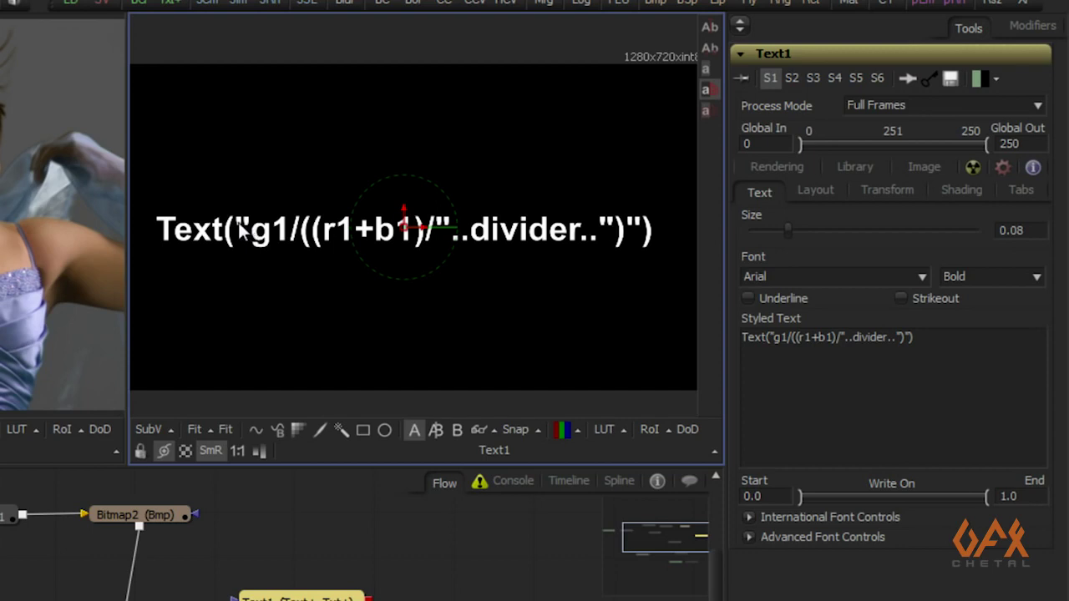
click(379, 561)
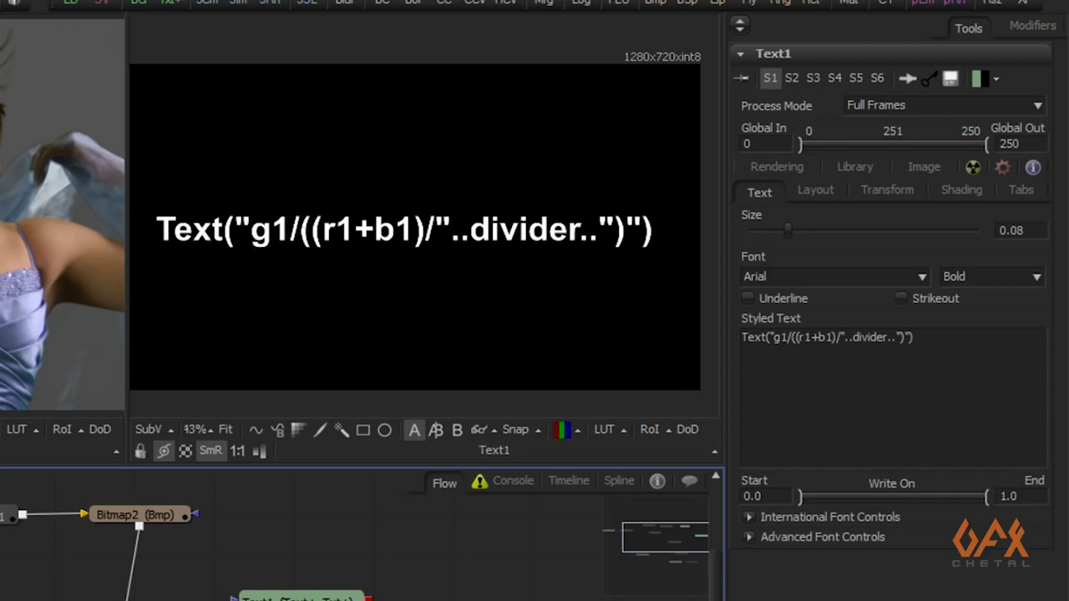
Step: Clear CustomTool1's Green and Blue expressions and reset the Green expression to its default
click(251, 576)
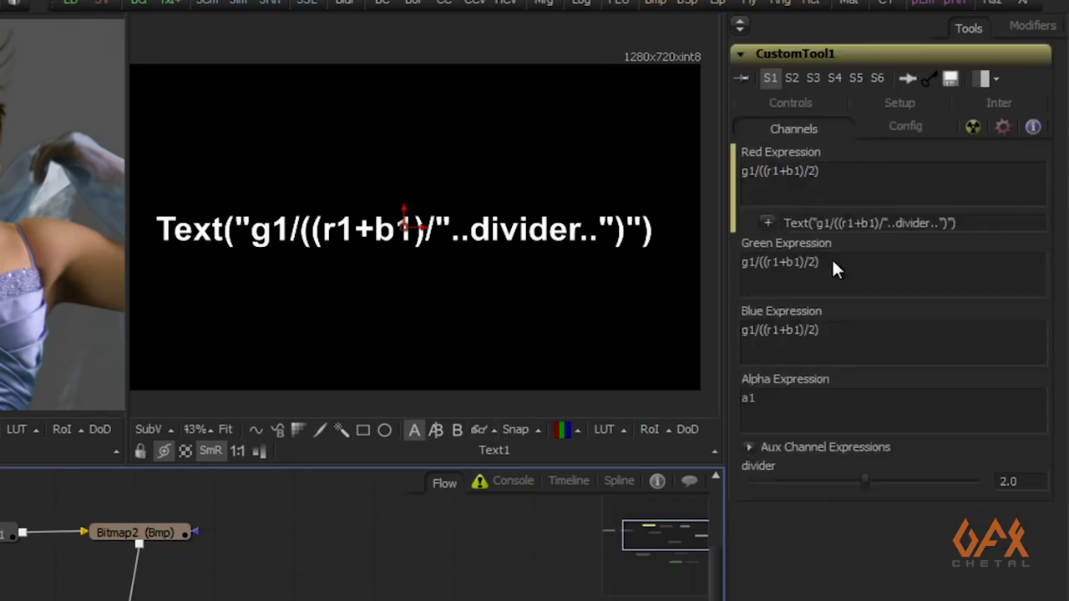
drag(832, 261, 735, 261)
key(BackSpace)
drag(831, 334, 704, 336)
key(BackSpace)
right_click(743, 239)
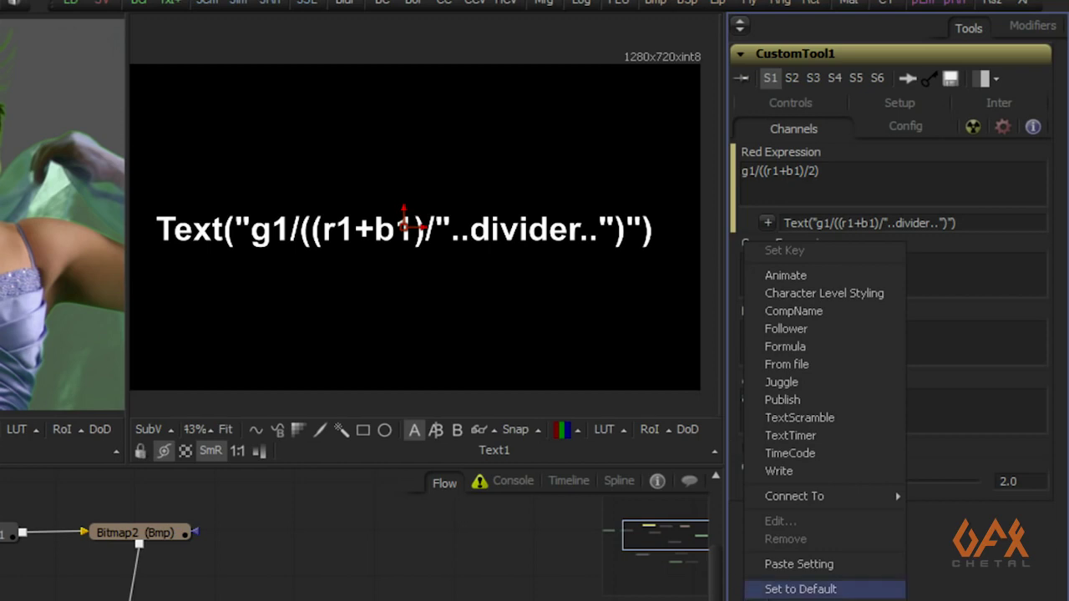
click(800, 589)
right_click(743, 334)
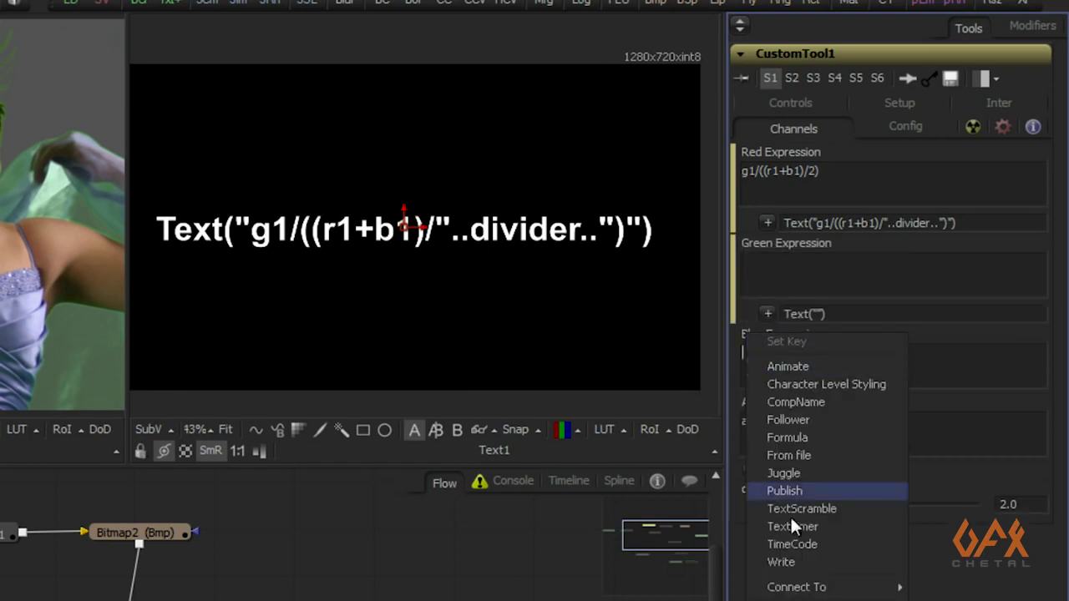
key(Escape)
Step: Link CustomTool1's Green and Blue expressions to RedExpression and show CustomTool1 in the left viewer
drag(860, 305, 715, 323)
key(BackSpace)
drag(839, 404, 708, 402)
key(BackSpace)
drag(765, 310, 763, 152)
drag(769, 401, 768, 147)
drag(177, 386, 215, 191)
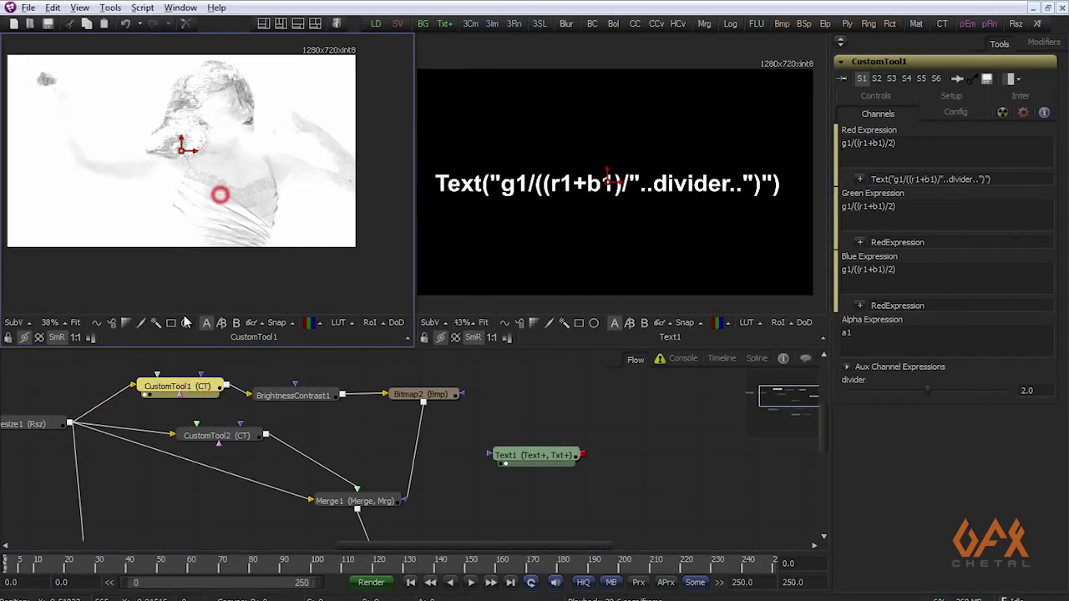
Step: Convert CustomTool2's Green Expression into a text expression
click(348, 423)
click(348, 424)
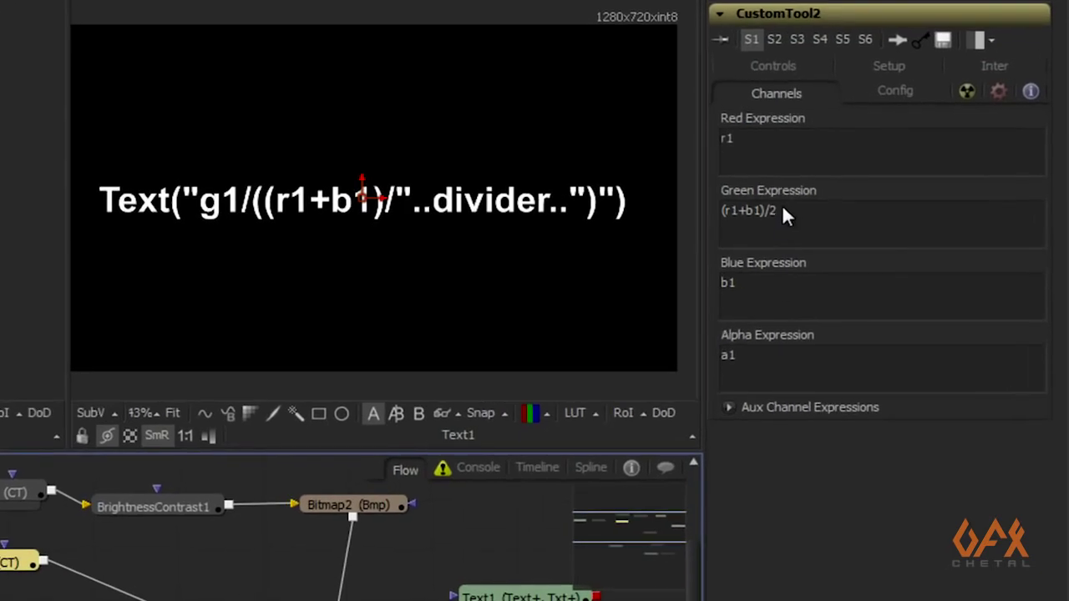
click(784, 210)
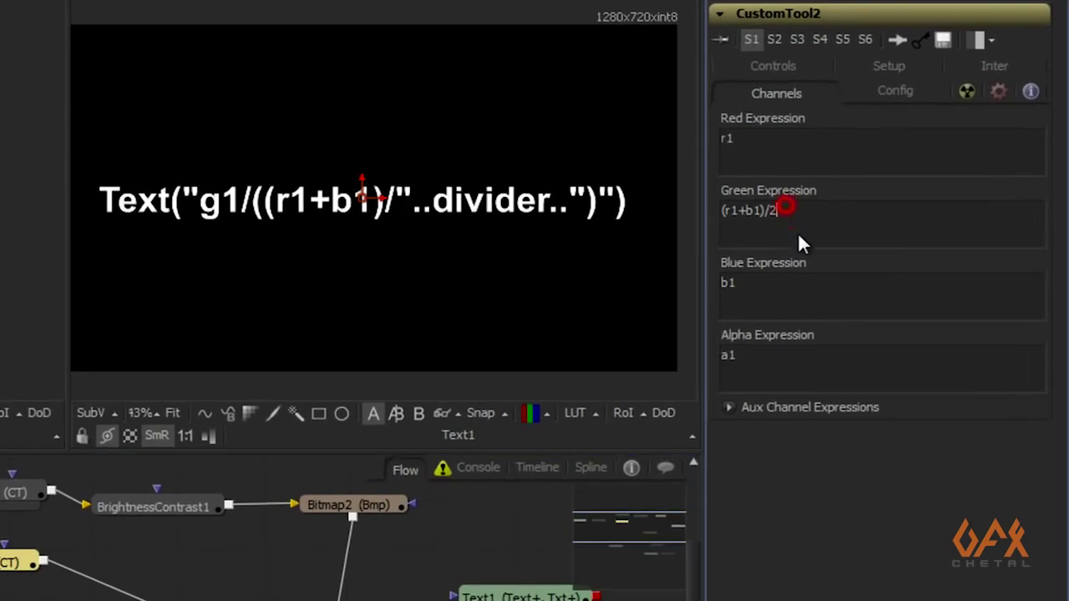
right_click(784, 196)
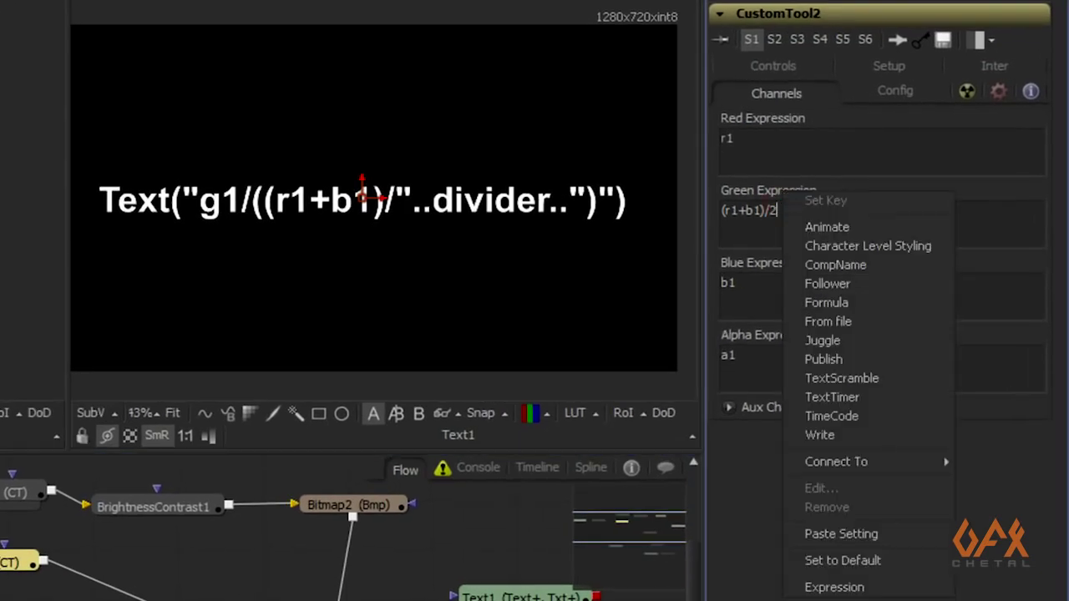
click(830, 587)
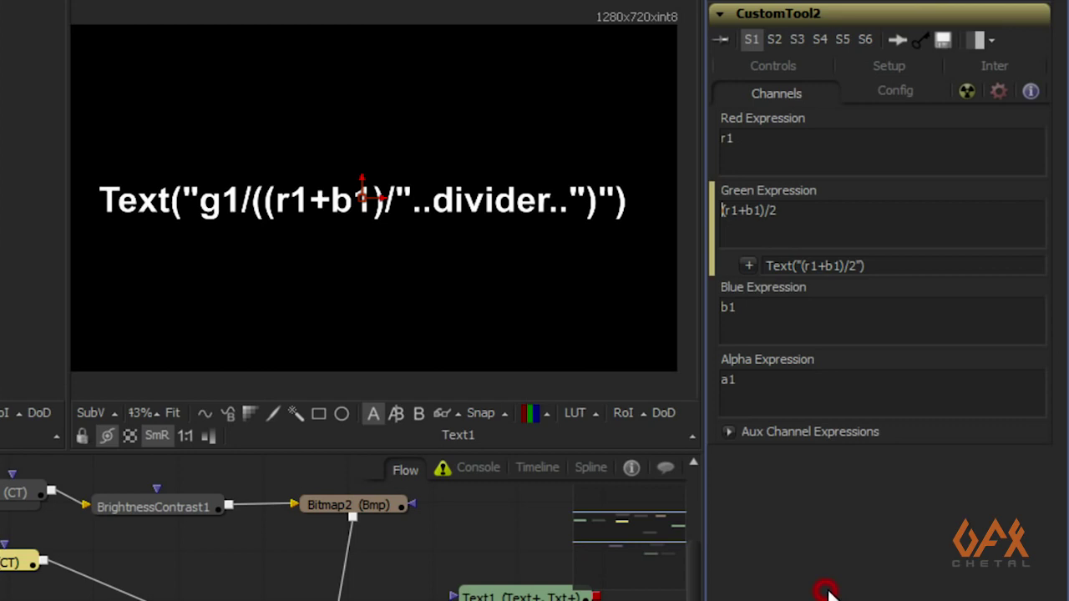
Step: Edit CustomTool2's Green expression to Text("(r1+b1)/"..CustomTool1.divider..")") referencing CustomTool1's divider
click(858, 265)
key(BackSpace)
key(Delete)
key(Delete)
text("..)
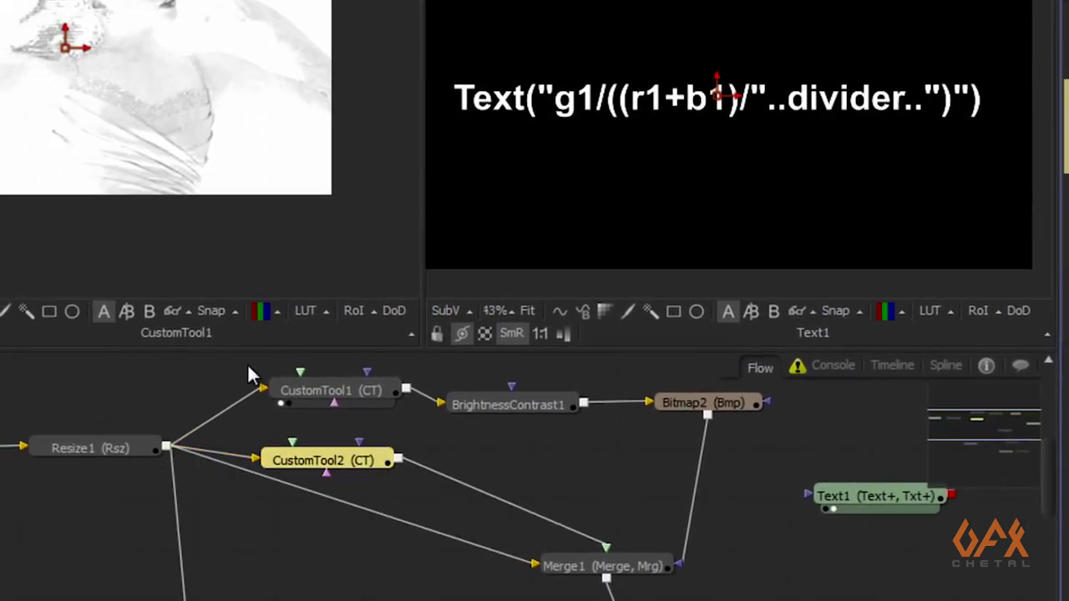
drag(247, 365, 387, 483)
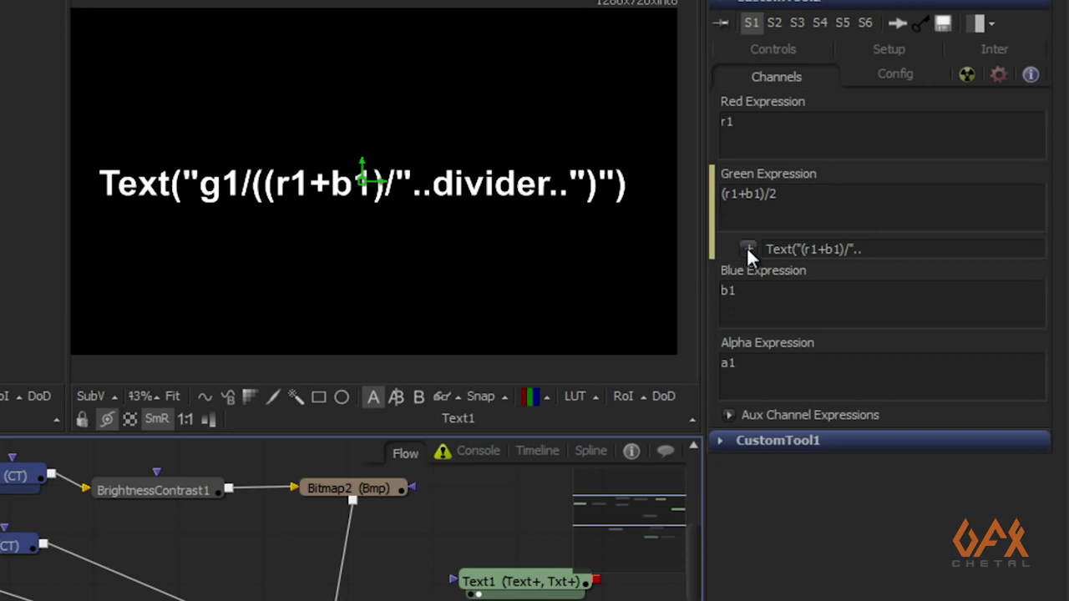
drag(747, 246, 746, 589)
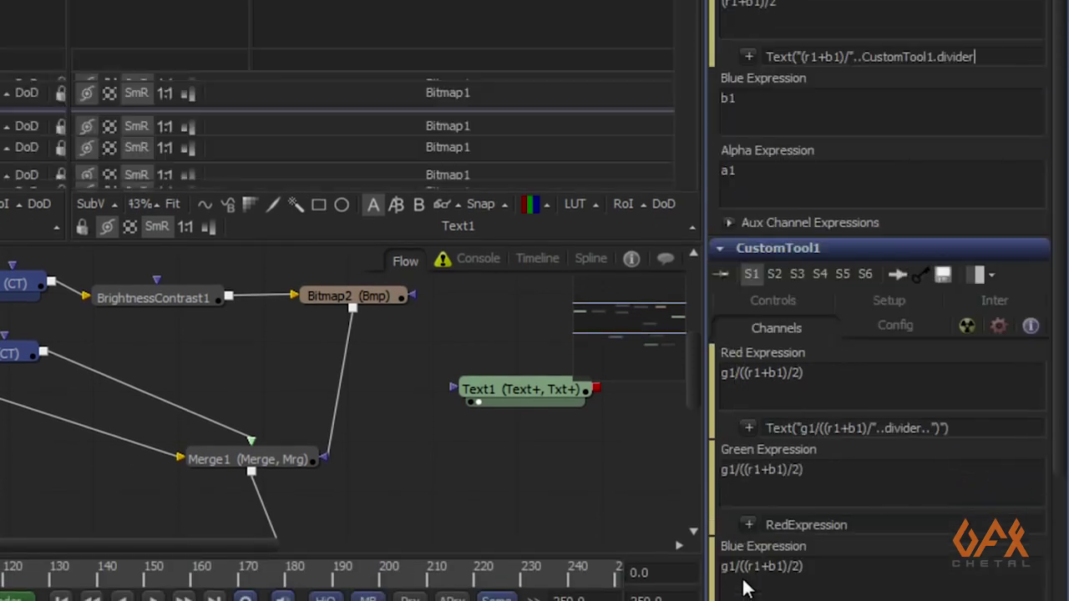
text(..)
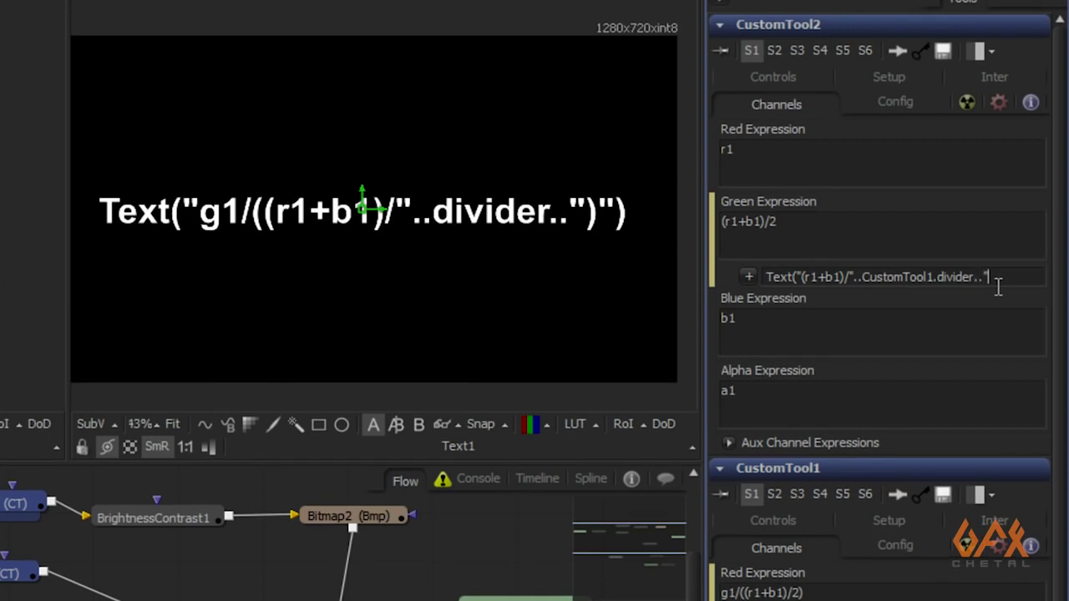
text(")"))
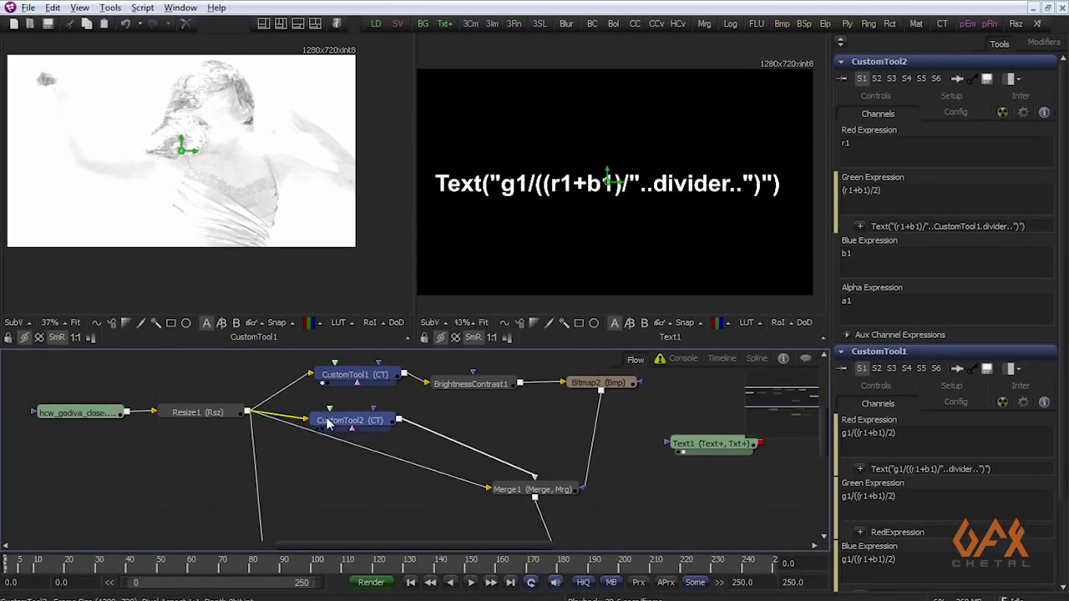
Step: Check CustomTool2, Merge1, MatteControl1 and the Merge2 composite, the dancer over grey, in the left viewer
click(328, 420)
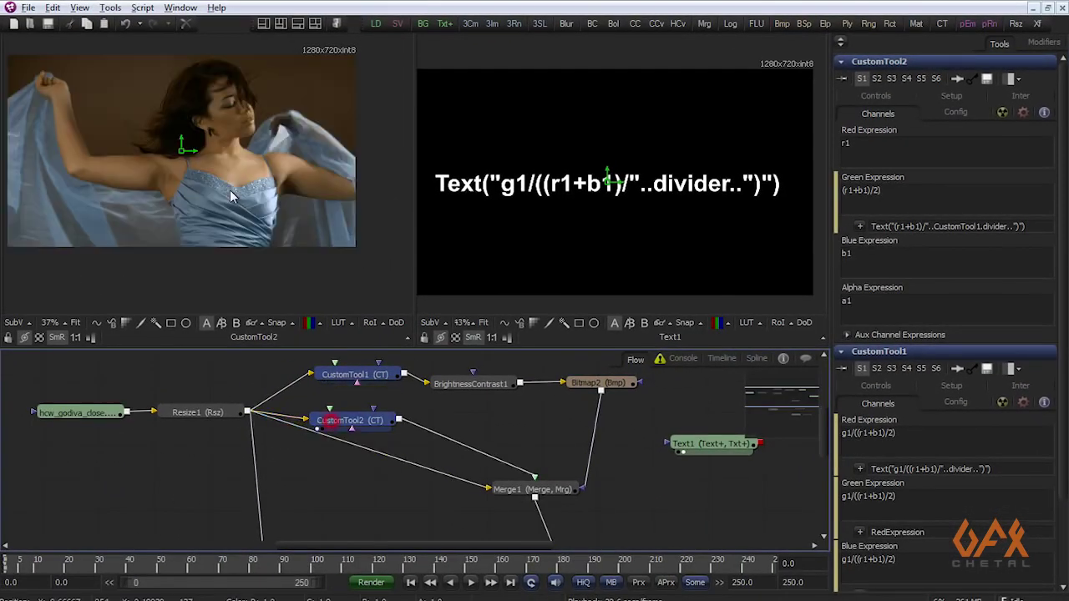
drag(513, 476, 317, 477)
click(316, 477)
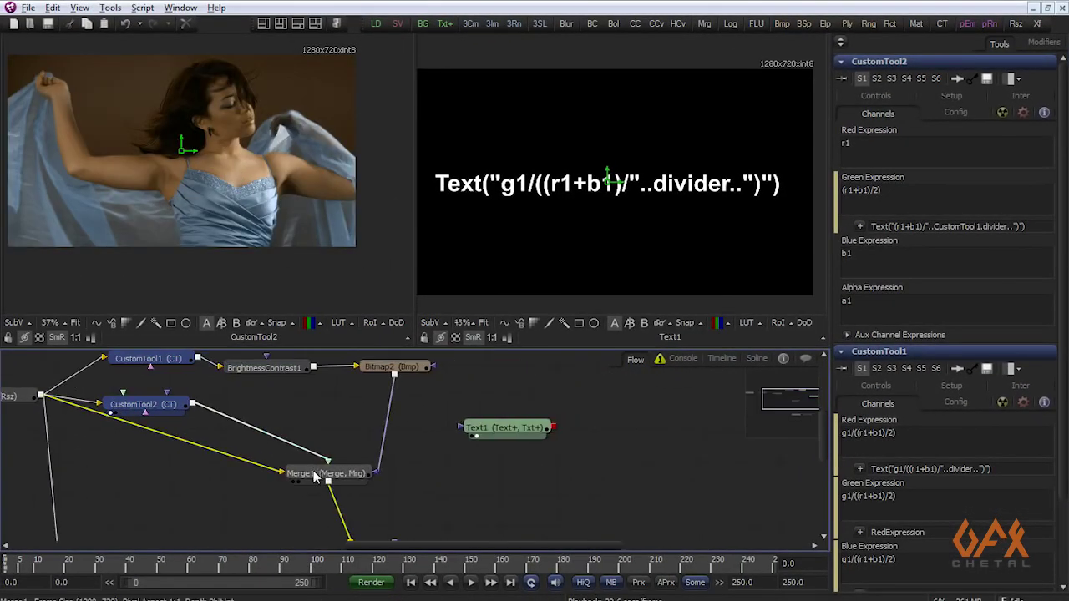
key(1)
scroll(326, 468, down, 3)
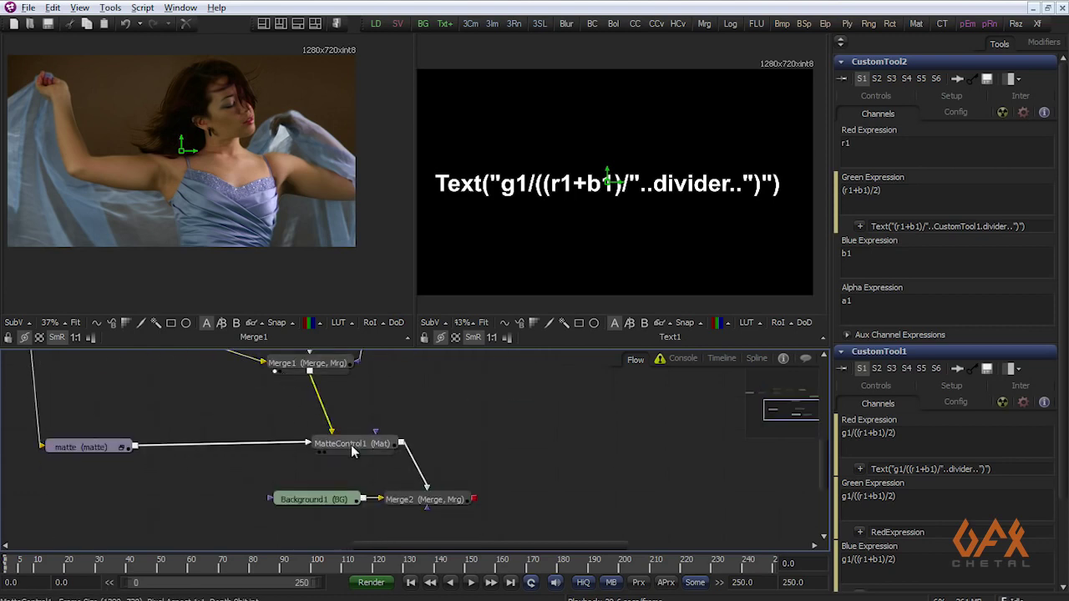
click(351, 445)
key(1)
click(417, 499)
key(1)
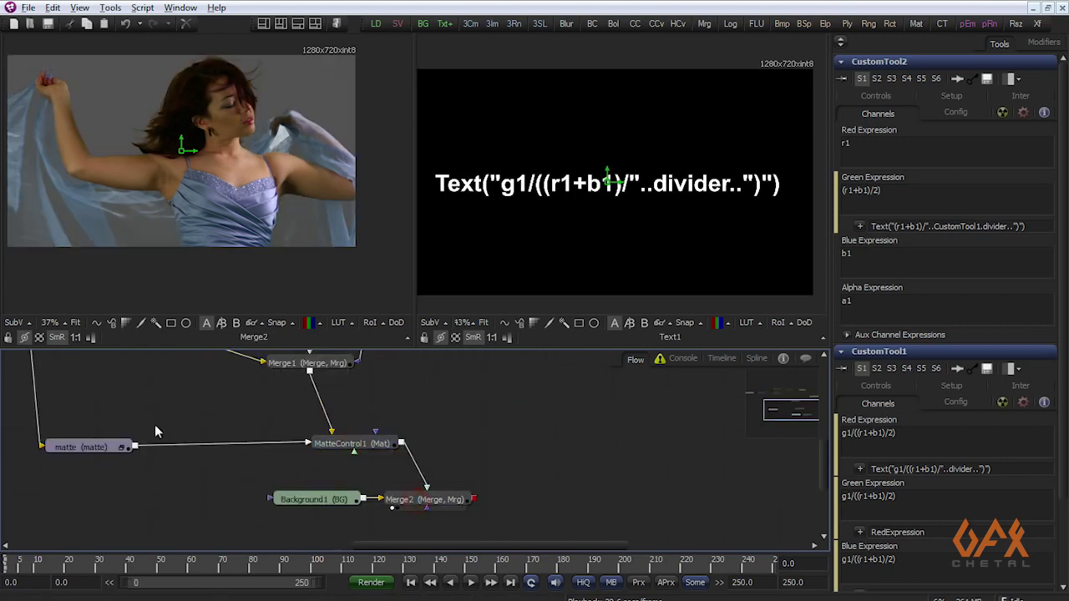
drag(155, 424, 213, 465)
Step: Lower CustomTool1's divider from 2.0 to about 1.78 (1.7809524)
click(233, 400)
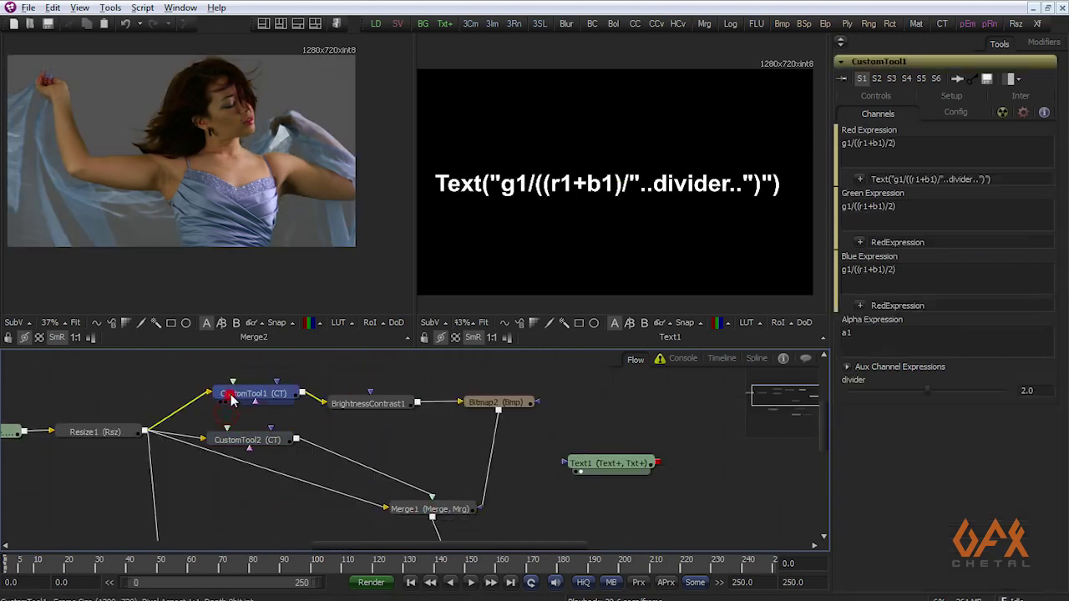
drag(932, 391, 911, 401)
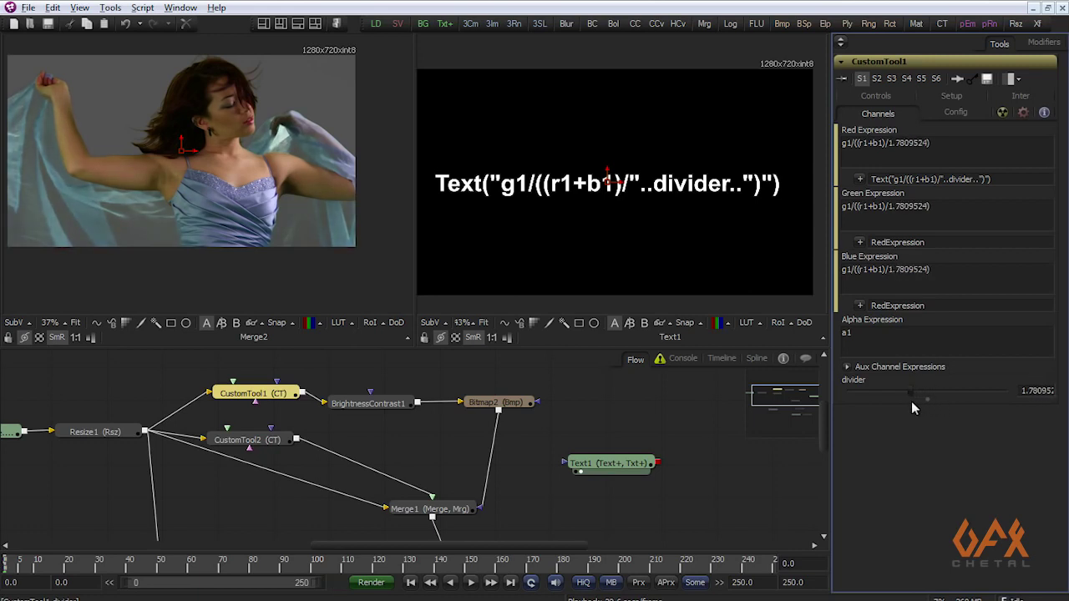
drag(367, 404, 365, 395)
click(479, 397)
scroll(478, 402, down, 2)
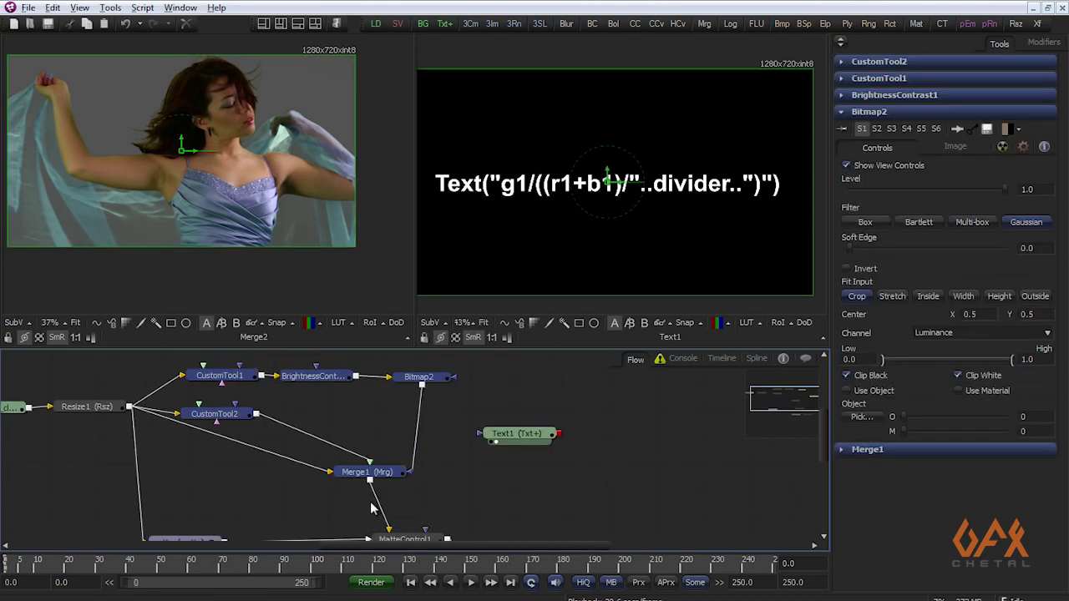
click(192, 473)
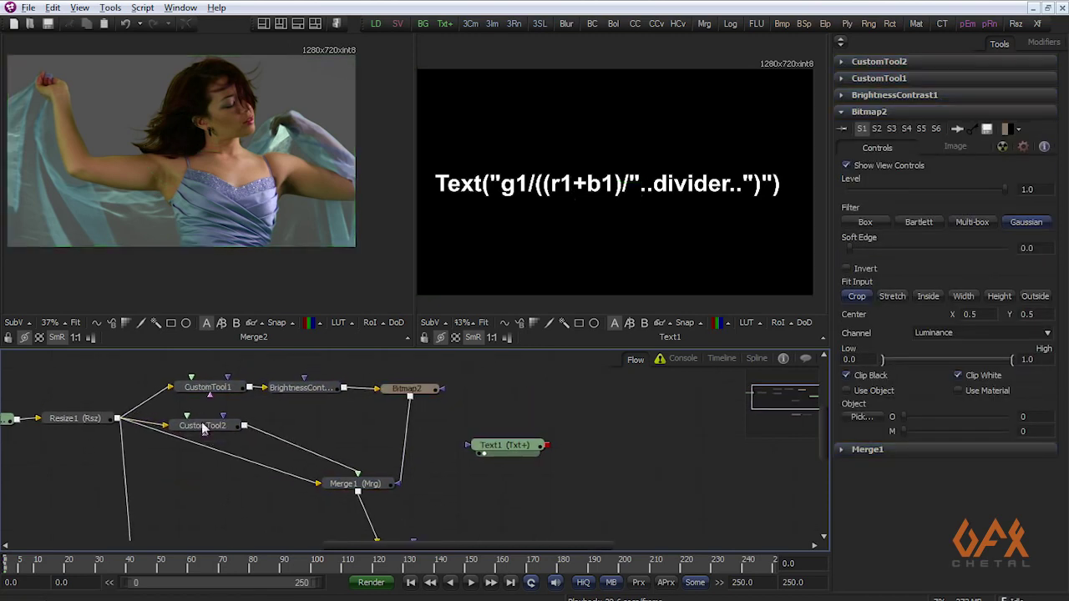
drag(139, 358, 443, 512)
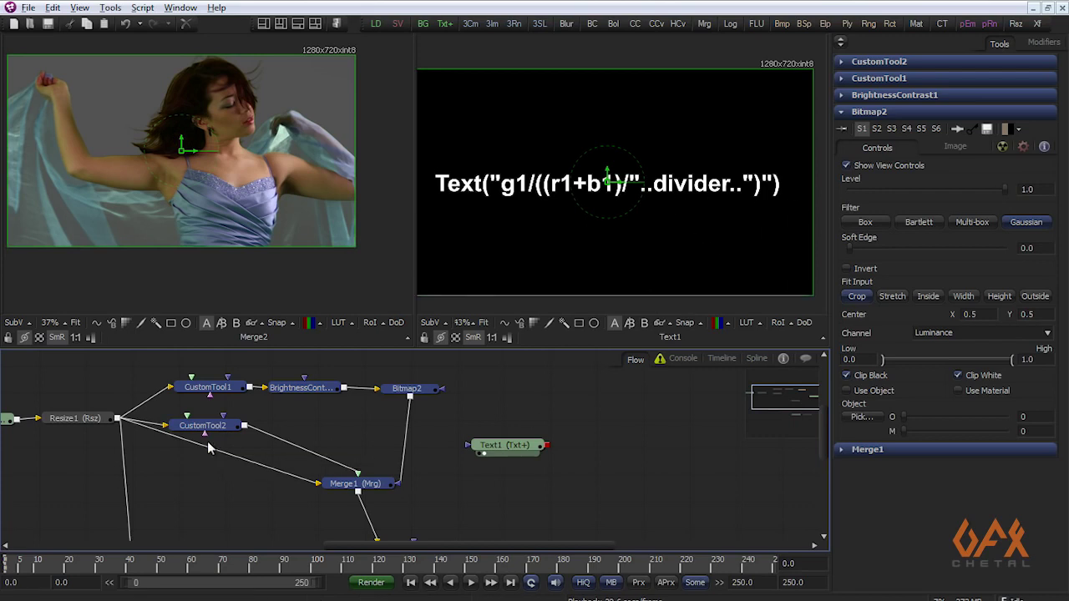
drag(174, 499, 143, 438)
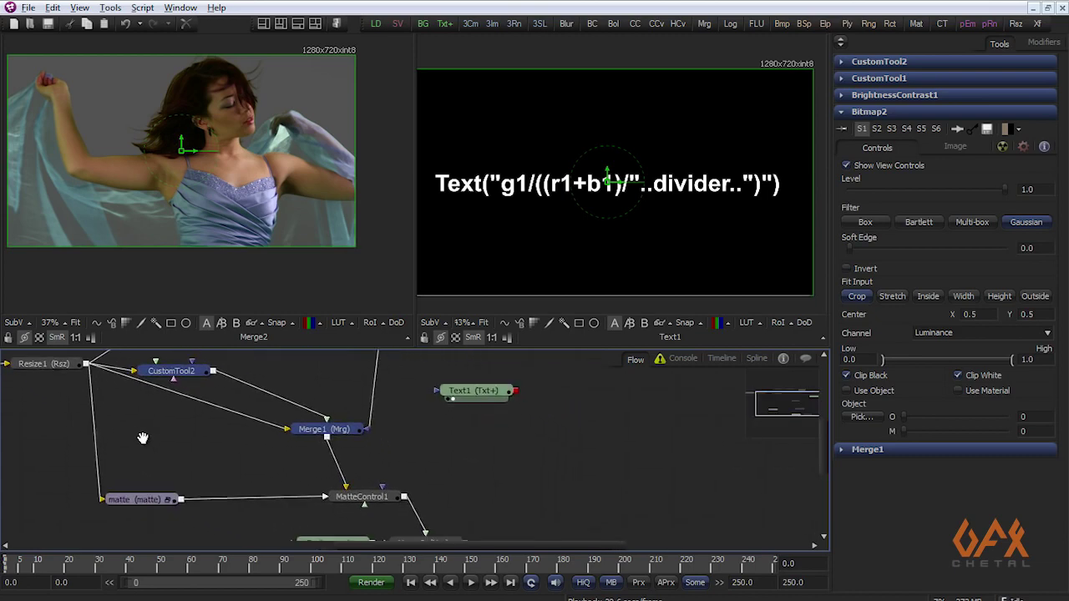